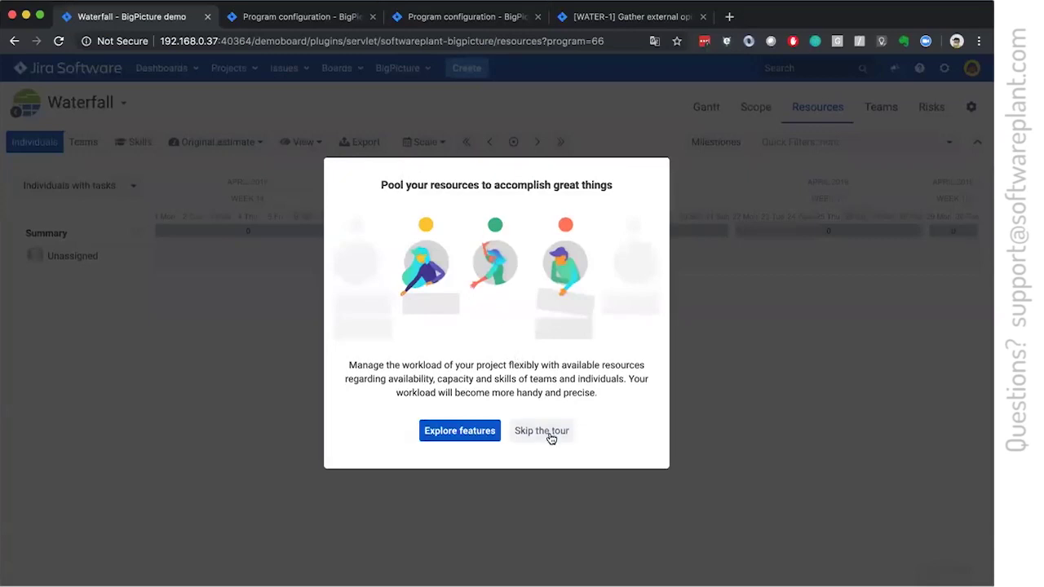
Step: Skip the introductory tour and display the half-year resource timeline from October (week 40) to March (week 13)
click(550, 439)
click(424, 142)
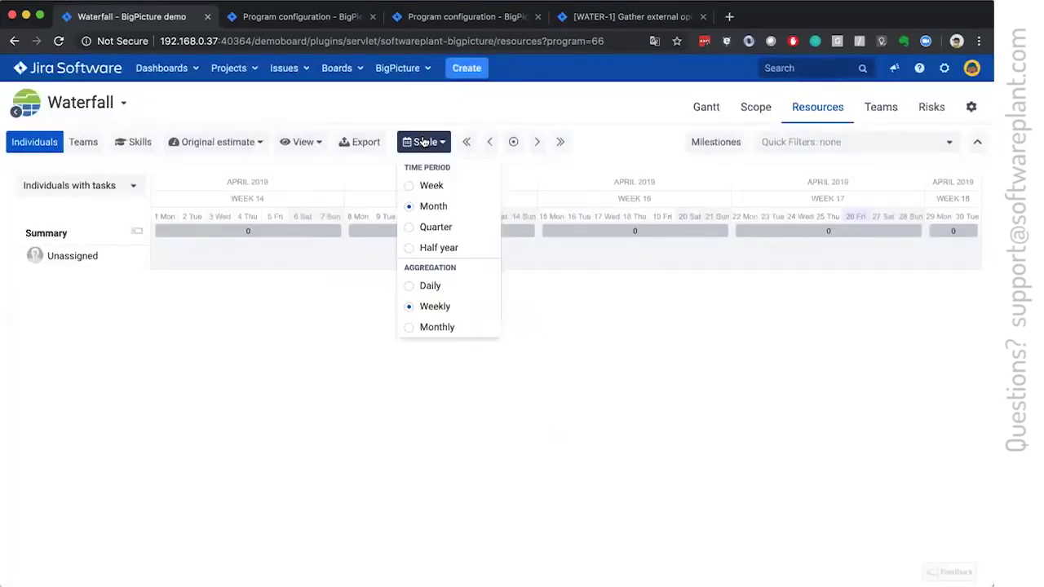
click(517, 248)
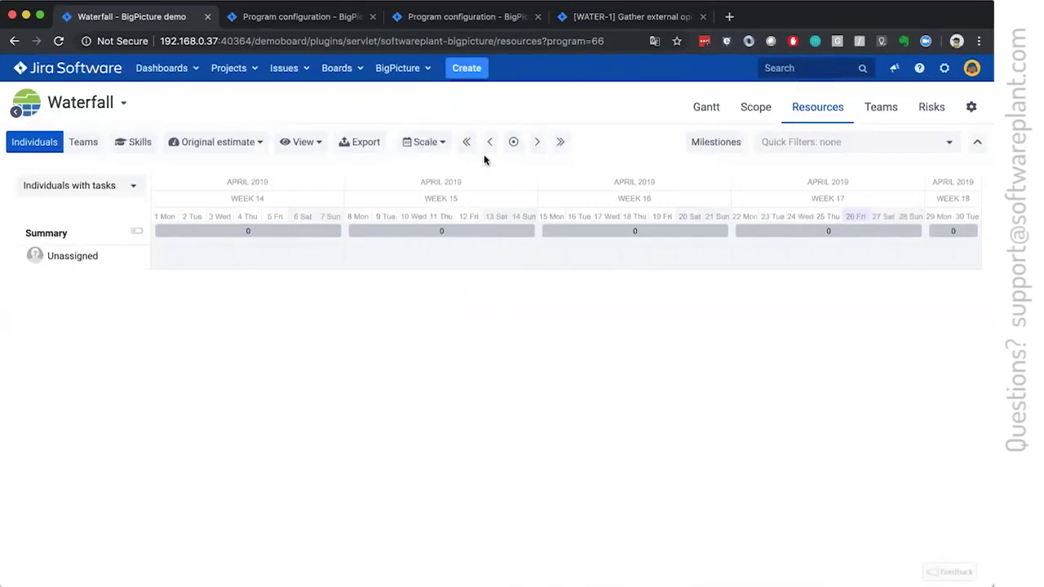
click(513, 142)
click(422, 143)
click(448, 247)
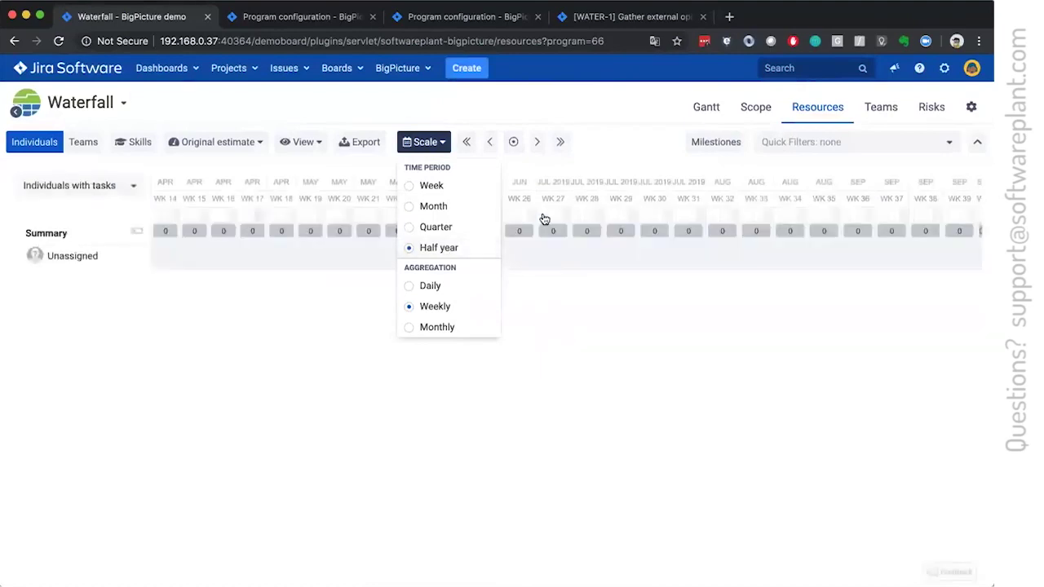
click(465, 143)
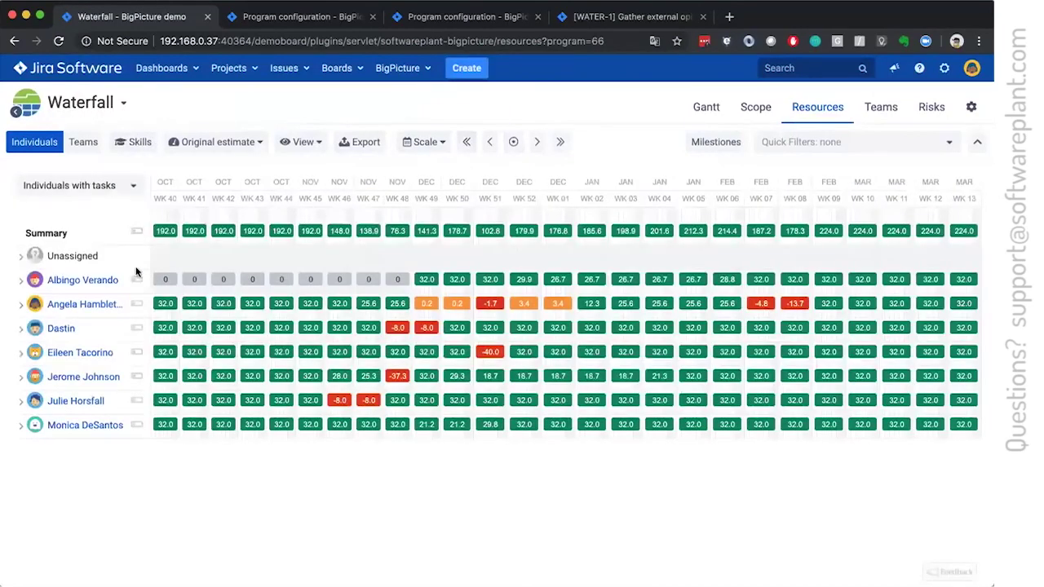
Step: Expand all resource rows so every individual's assigned tasks are listed, and review them
click(21, 304)
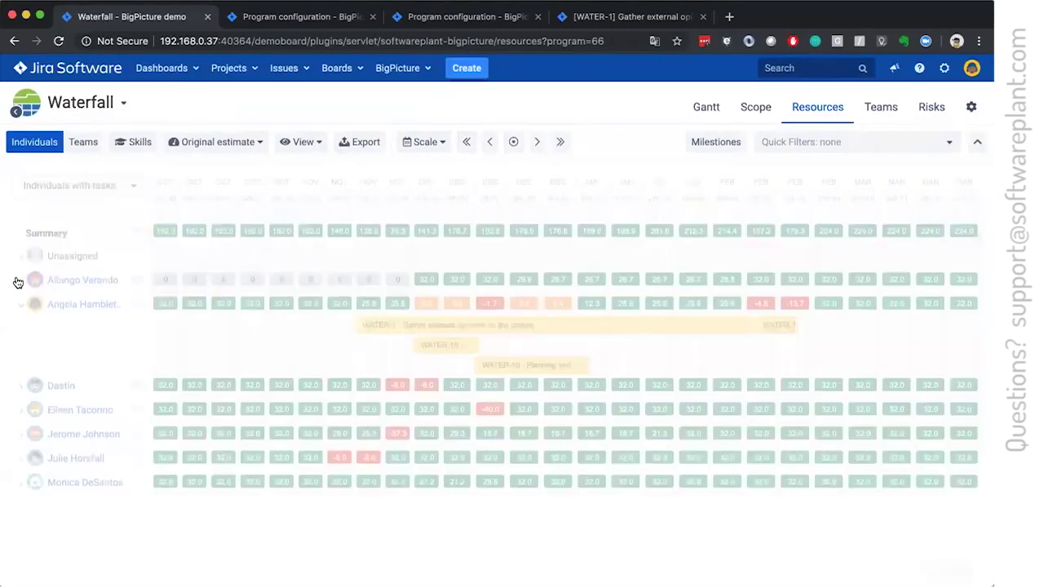
click(20, 280)
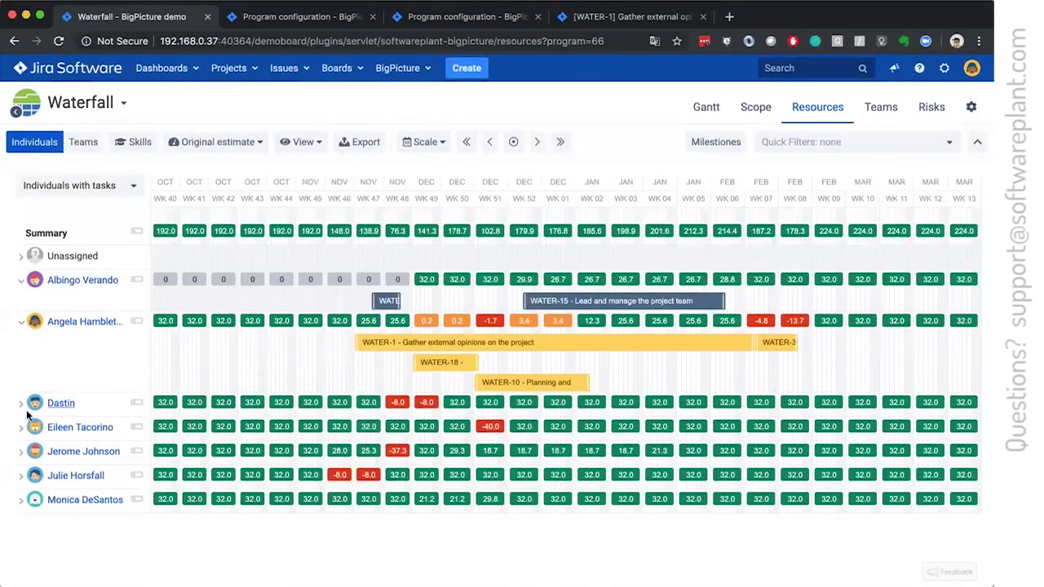
click(21, 401)
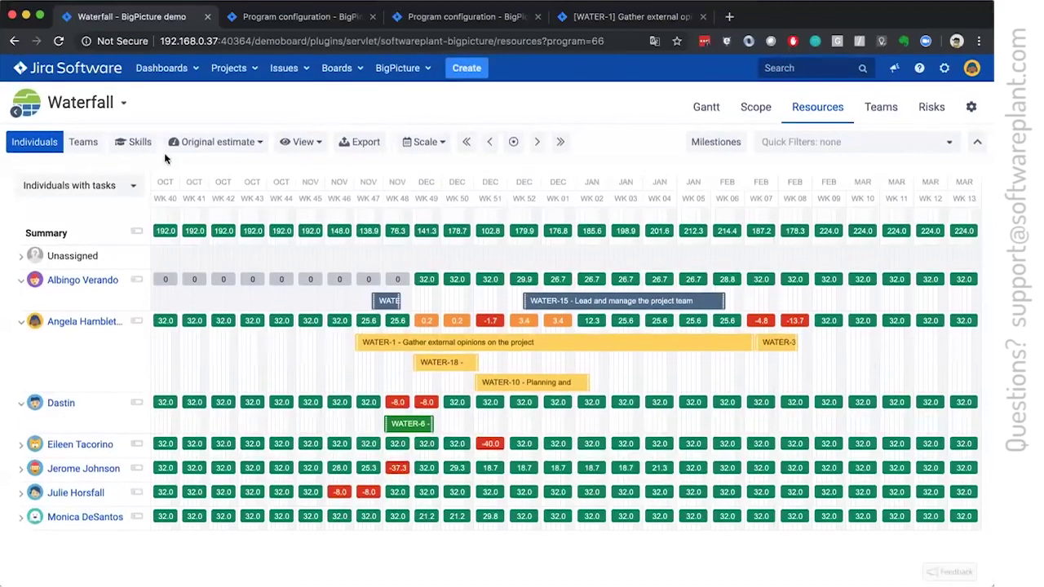
click(292, 151)
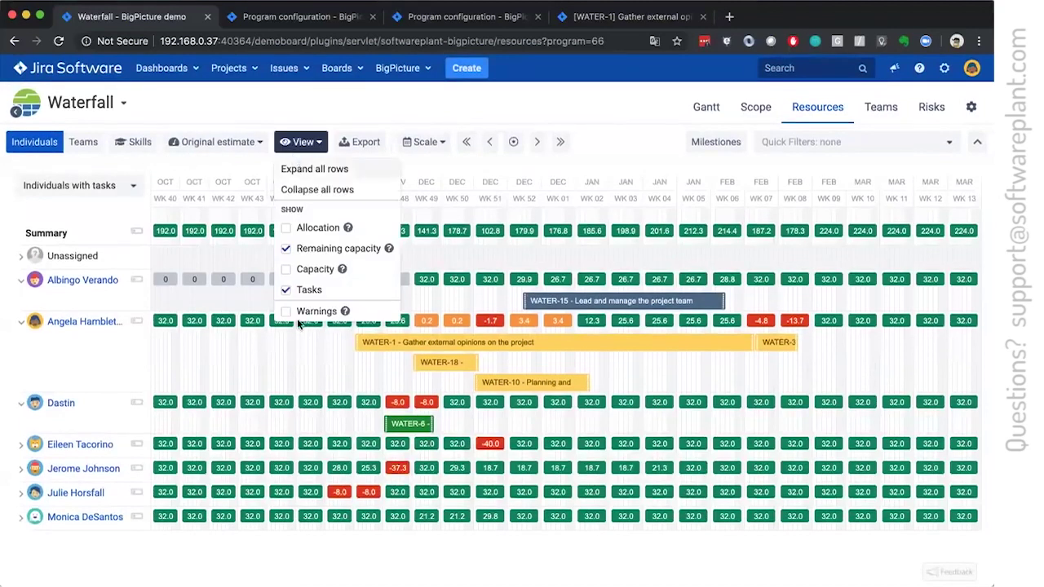
click(318, 169)
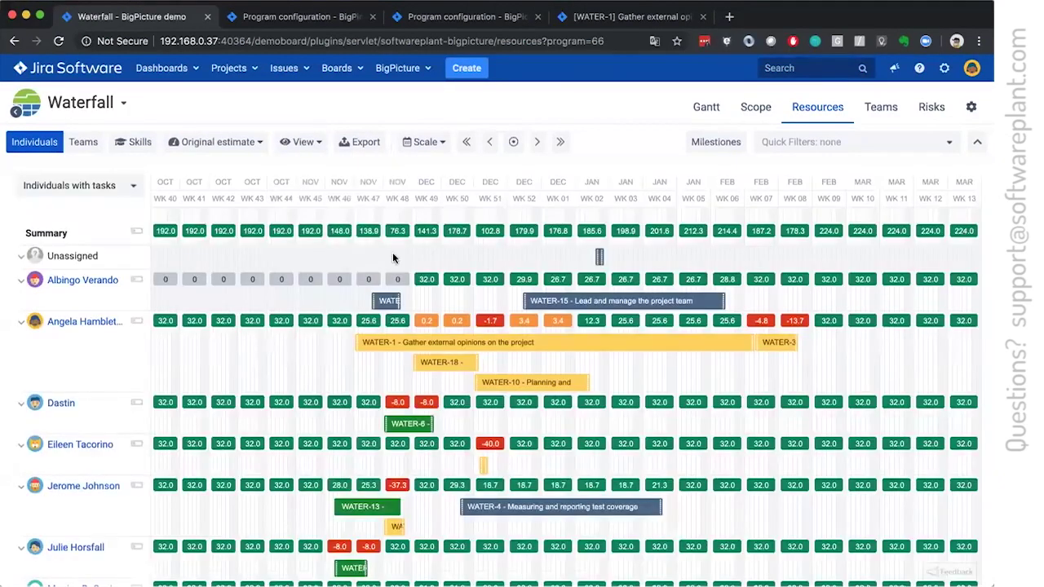
scroll(393, 367, down, 1)
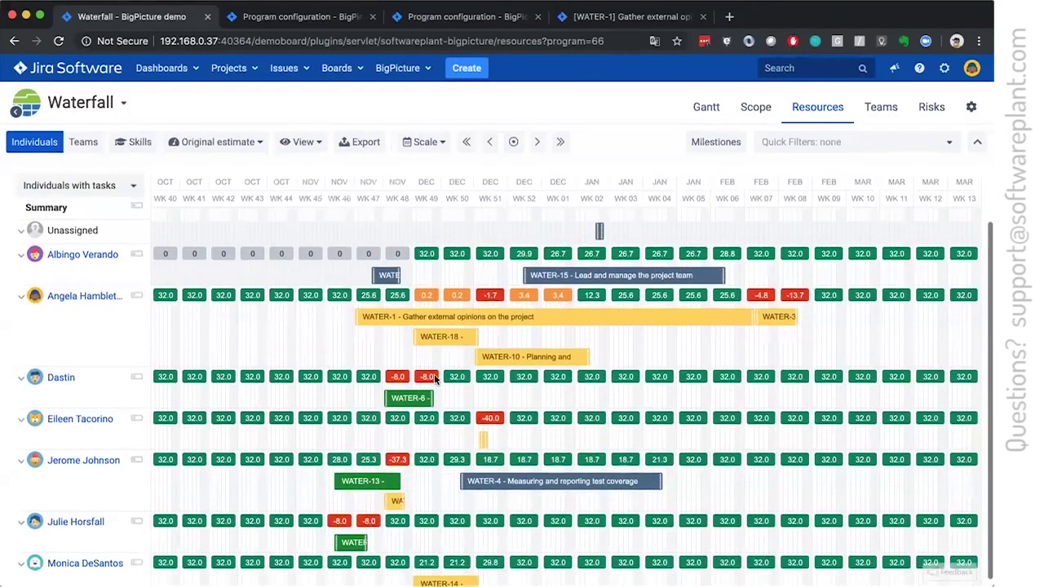
scroll(434, 373, up, 1)
scroll(363, 287, down, 1)
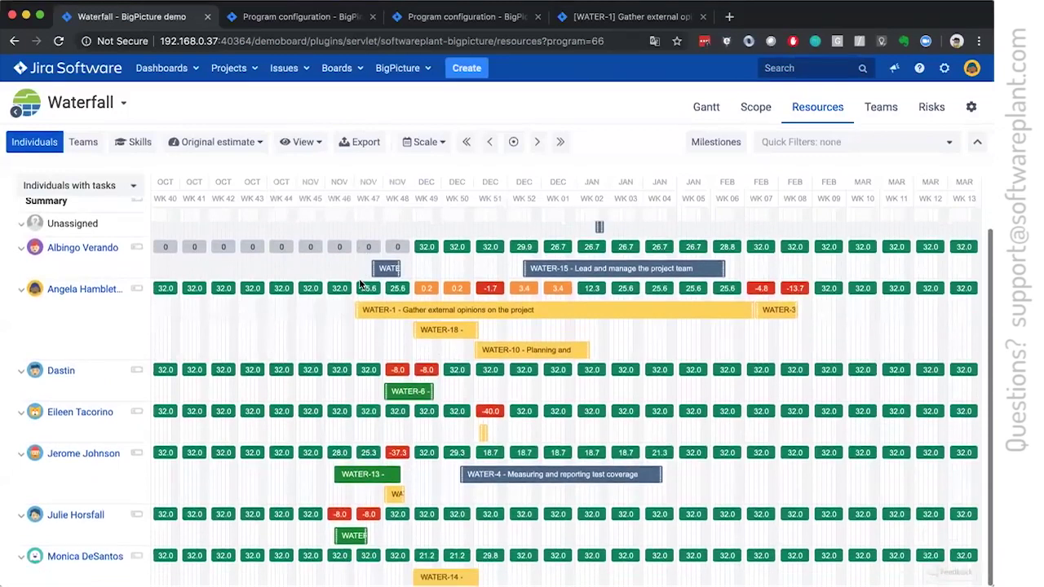
scroll(422, 374, up, 1)
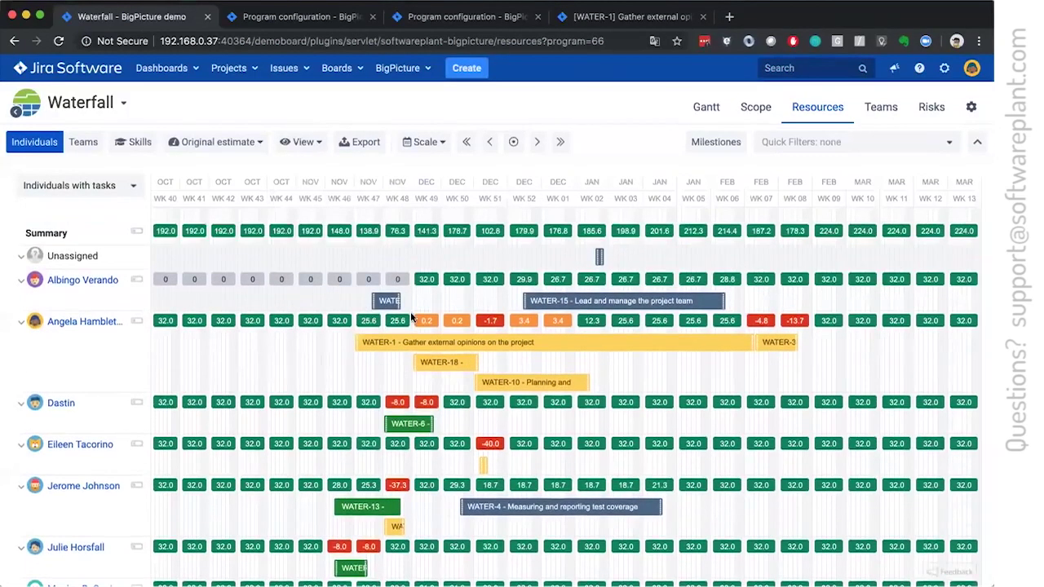
Step: Set the workload aggregation to Daily and switch the timeline to a shorter time period
click(412, 145)
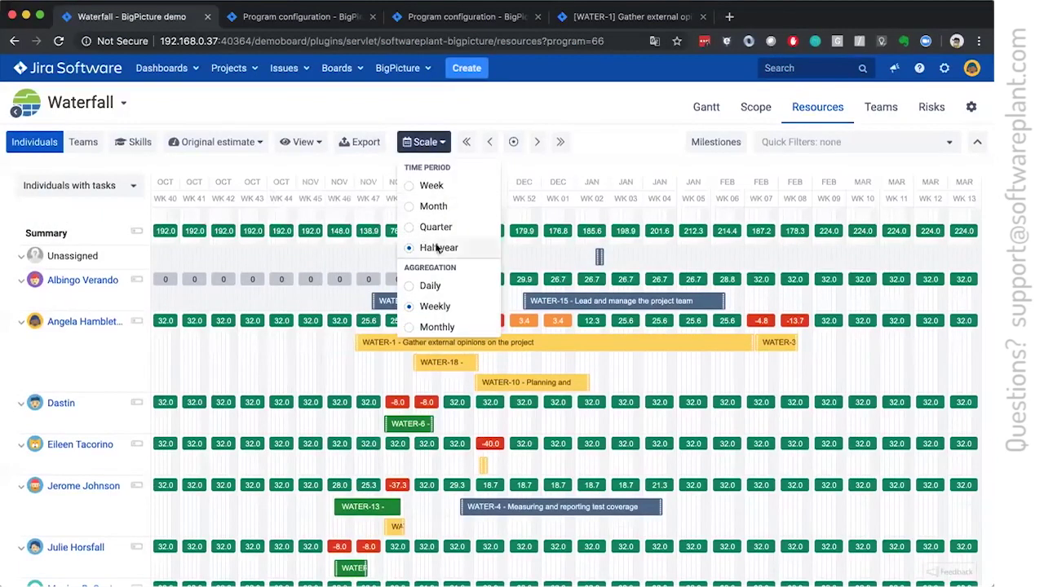
click(439, 285)
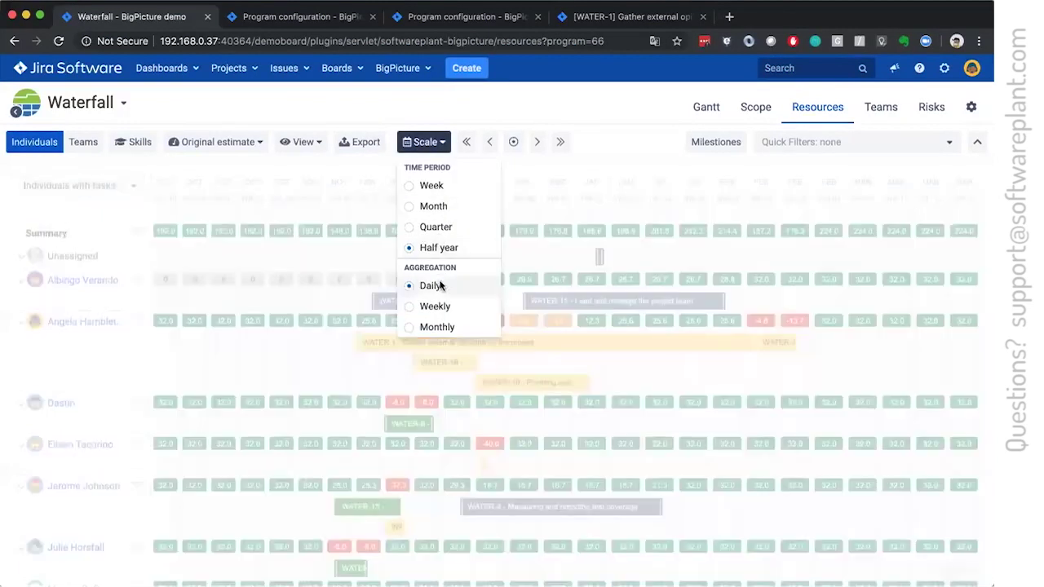
click(364, 264)
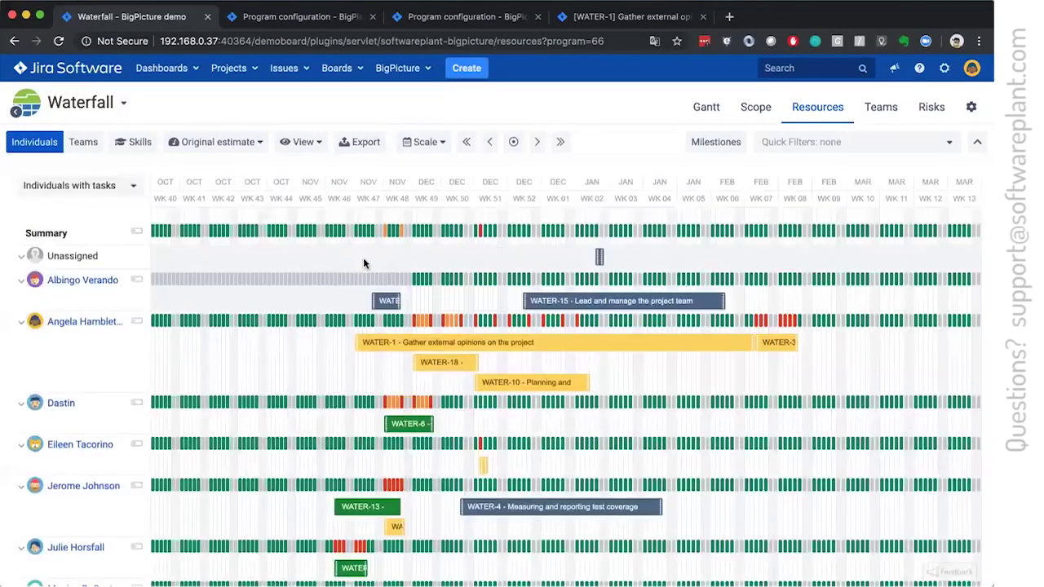
click(421, 143)
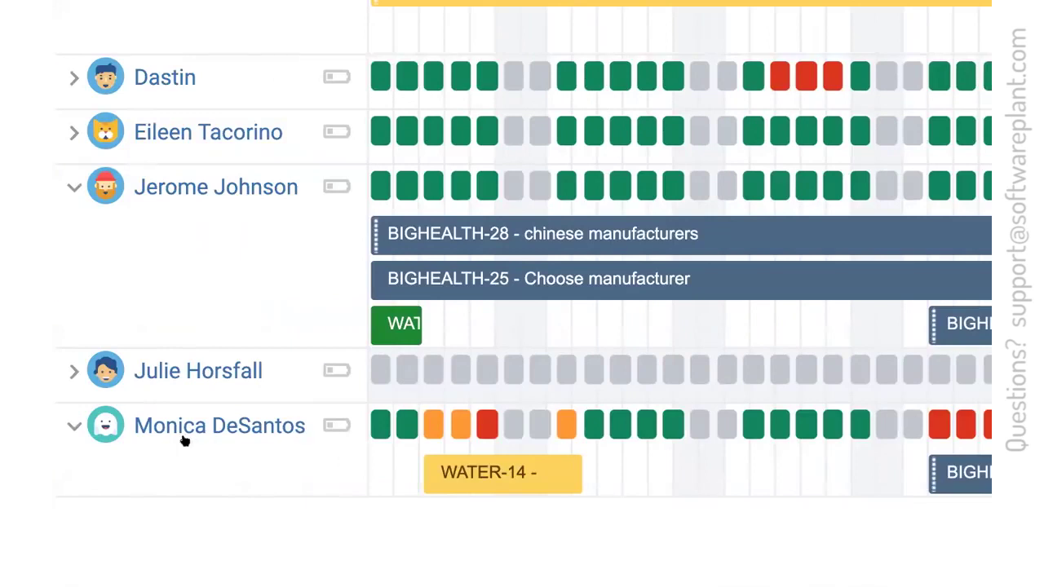
scroll(422, 412, up, 1)
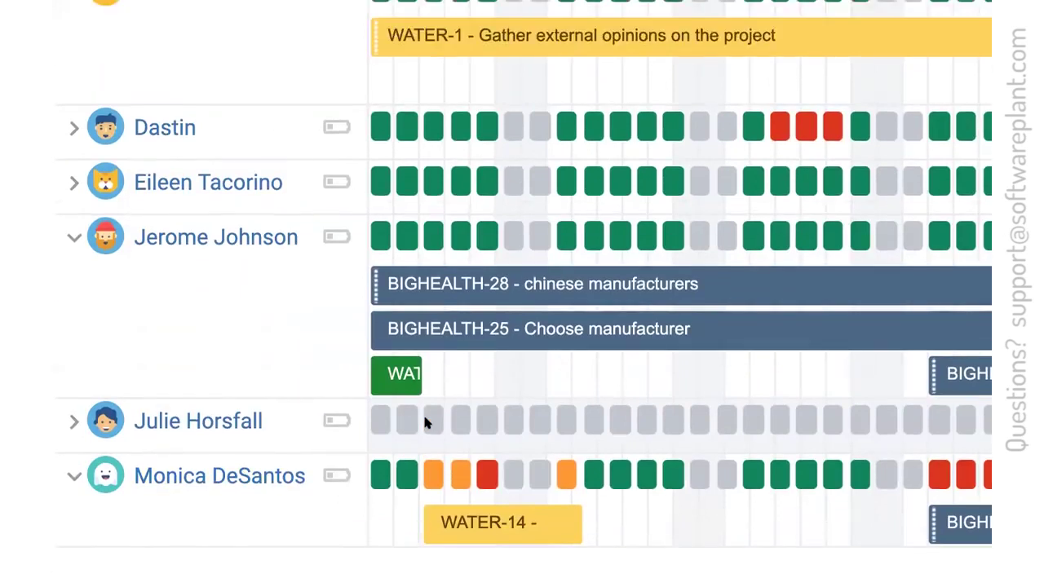
scroll(422, 411, down, 1)
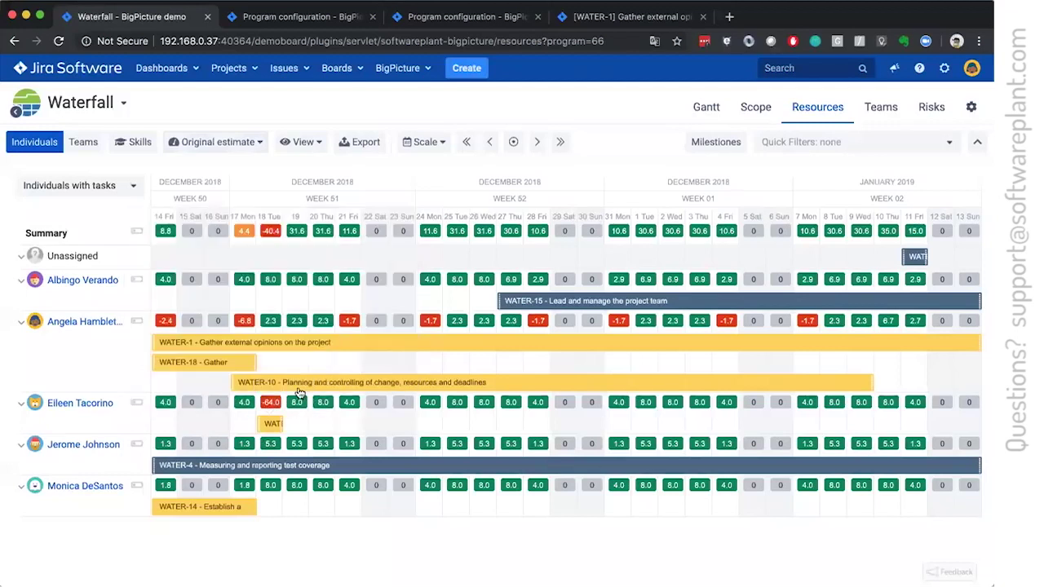
Step: Extend task WATER-20 to end on 28 December and show the Allocation values in the resource view
drag(271, 419, 548, 426)
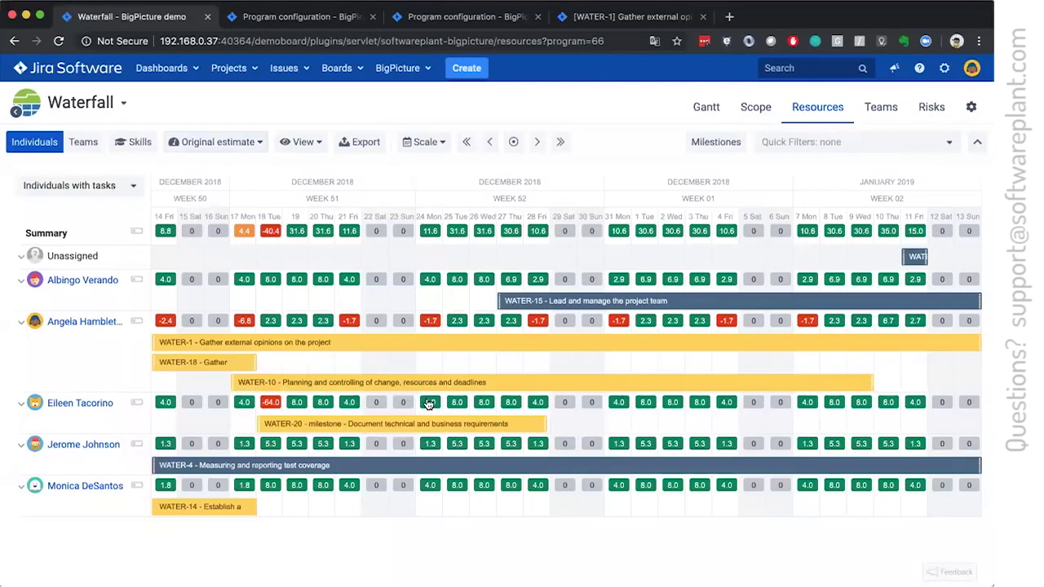
mouse_move(542, 420)
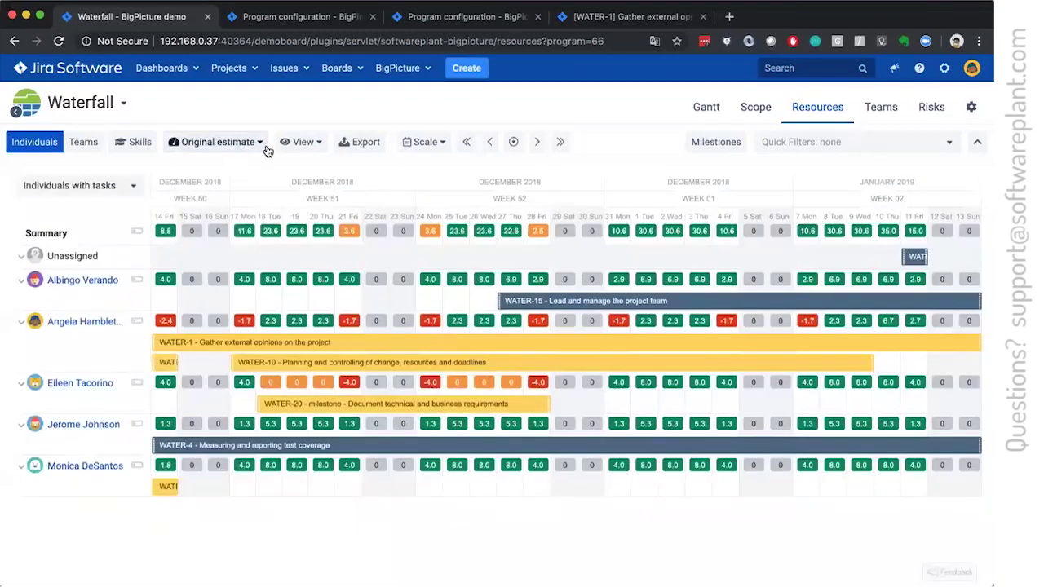
click(303, 141)
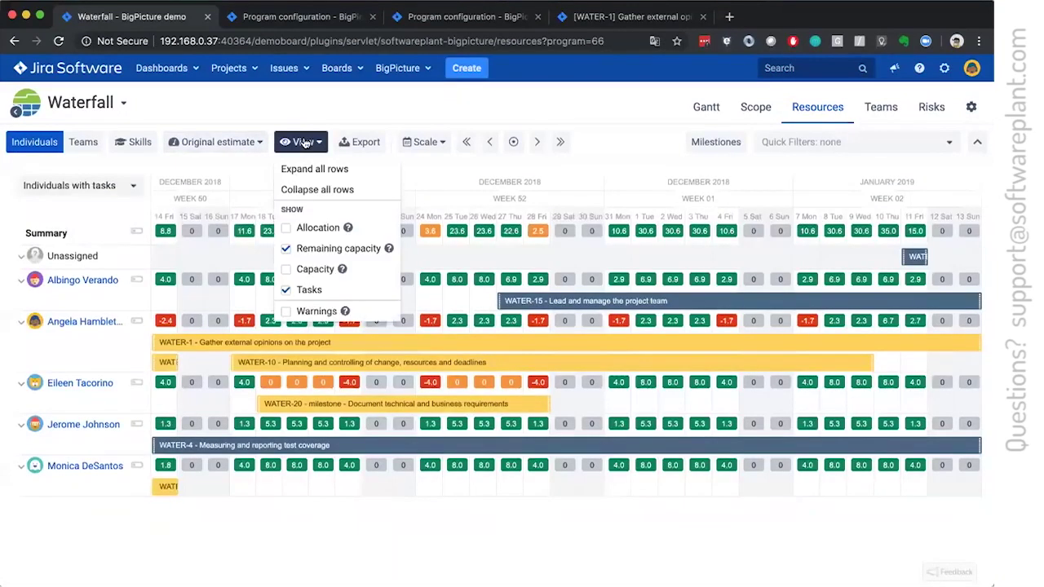
click(301, 228)
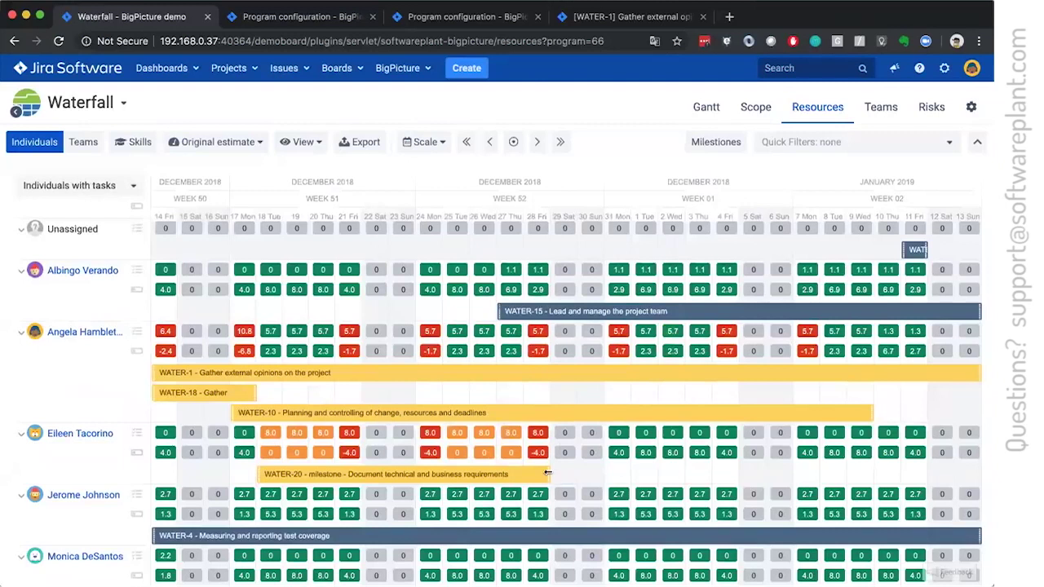
Step: Shorten task WATER-20 to end on 21 December, and extend it back to 28 December
drag(533, 478, 357, 477)
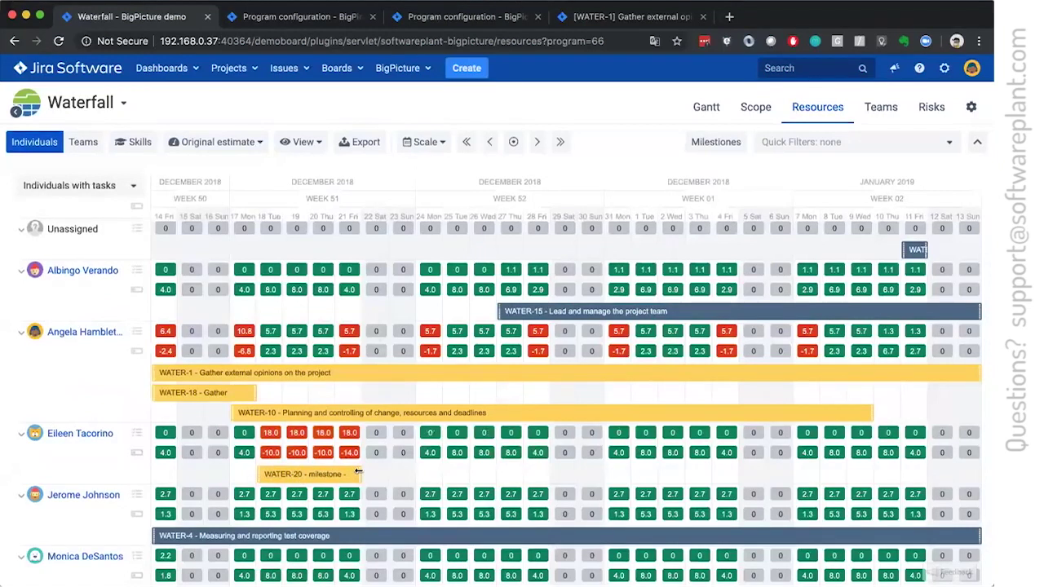
drag(359, 474, 546, 468)
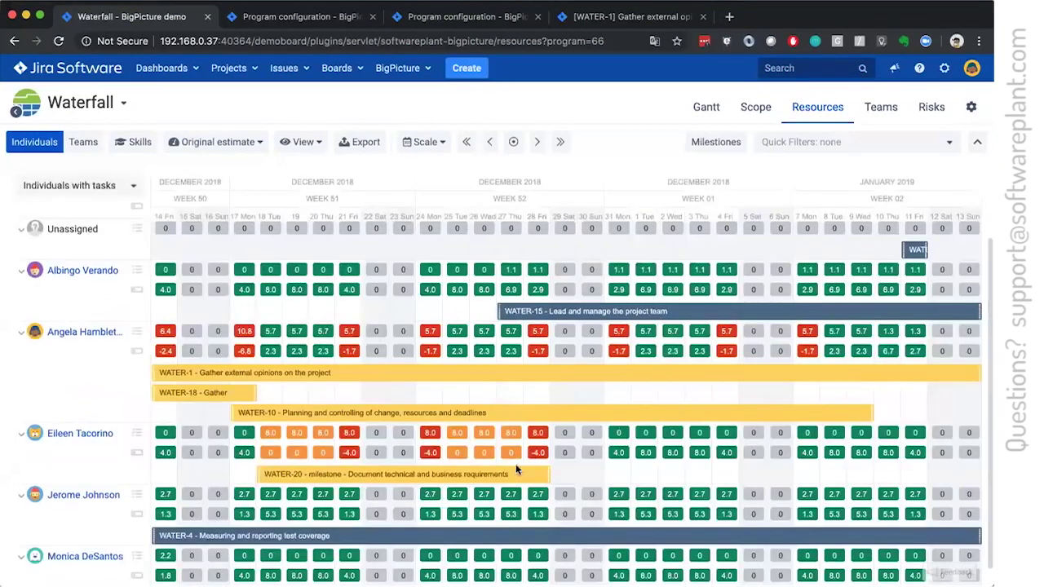
mouse_move(522, 481)
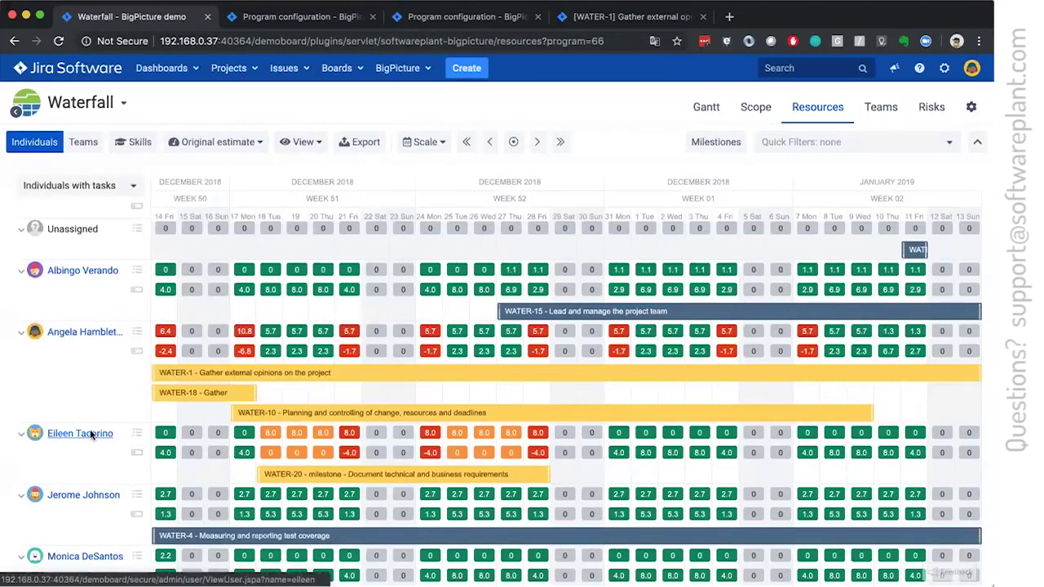
Step: Show the Capacity values in the resource view and hide Remaining capacity
click(303, 145)
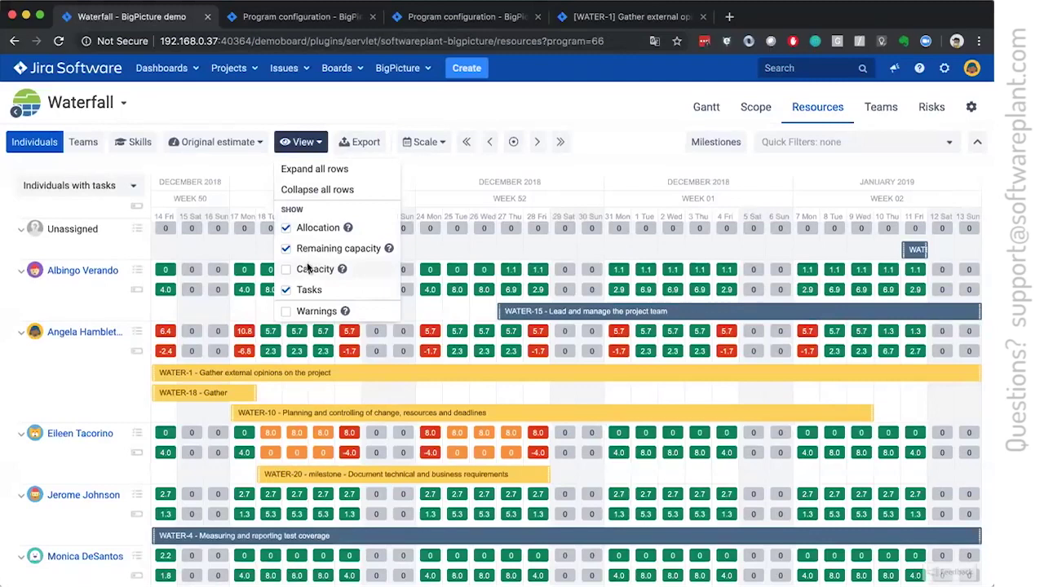
click(315, 269)
click(301, 142)
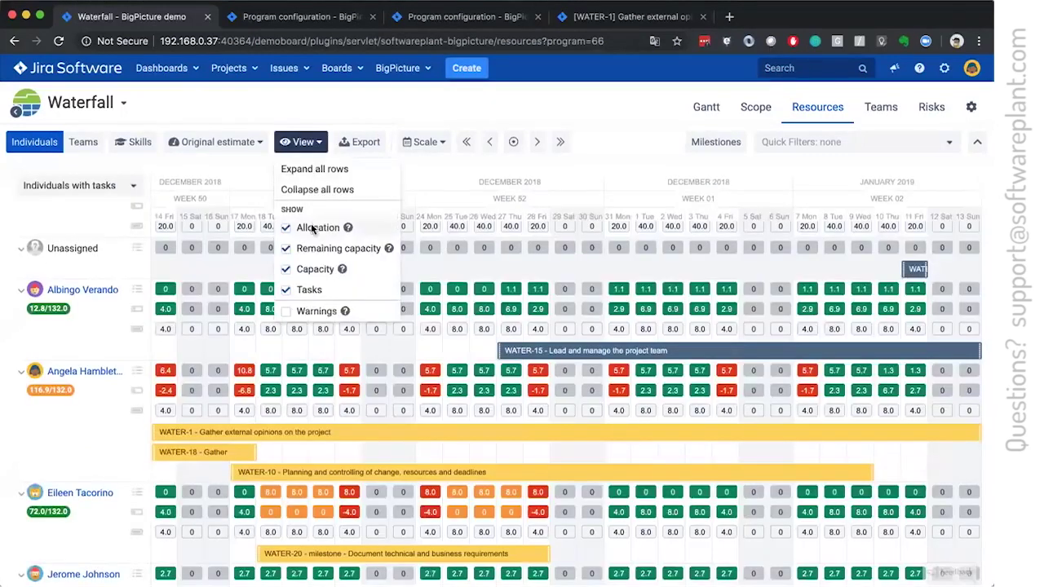
click(318, 248)
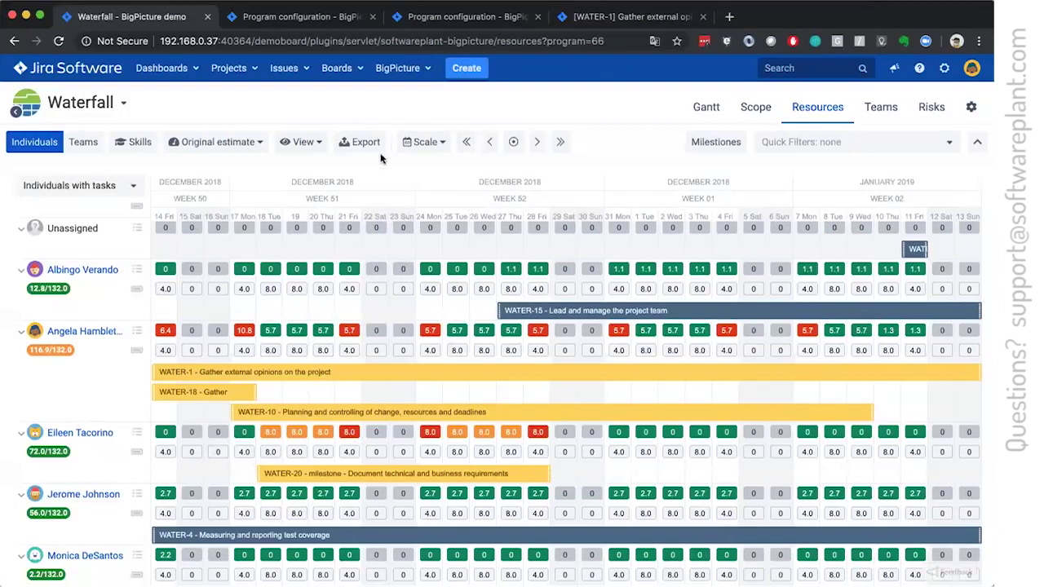
Step: Set the workload aggregation to Weekly and extend task WATER-20 to end on 3 January
click(423, 143)
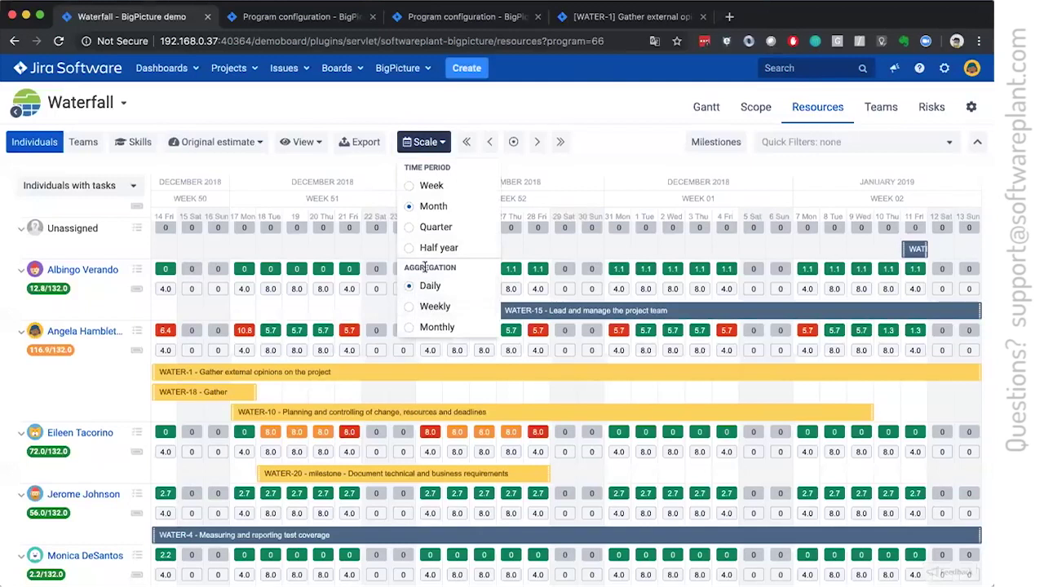
click(429, 308)
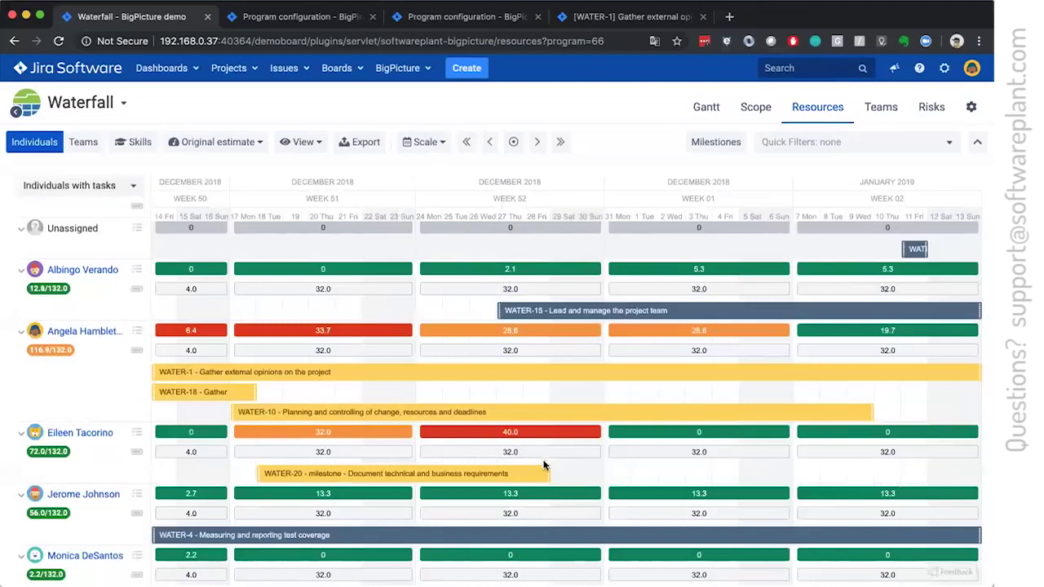
drag(548, 473, 734, 471)
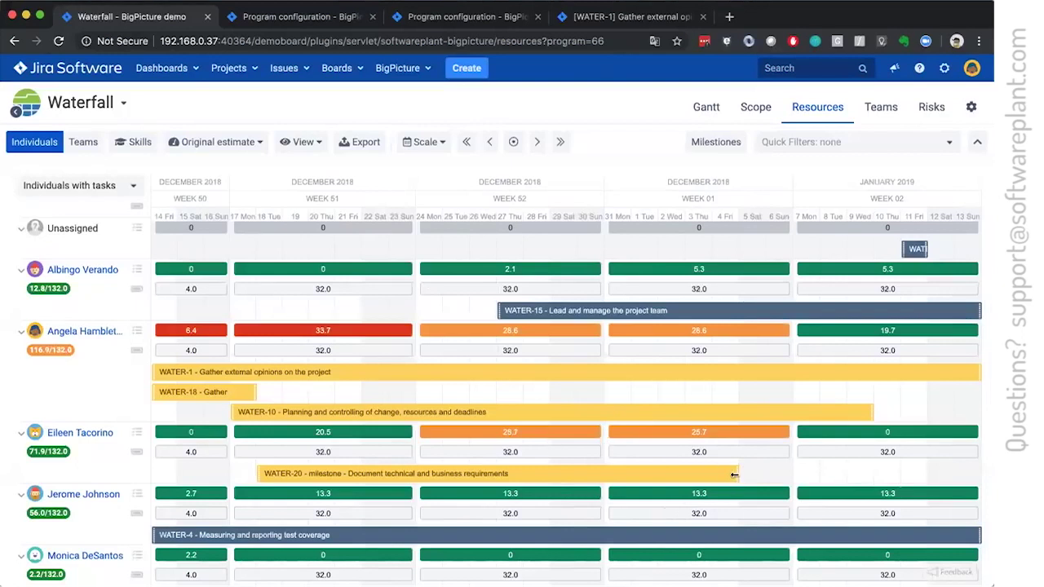
drag(734, 475, 706, 474)
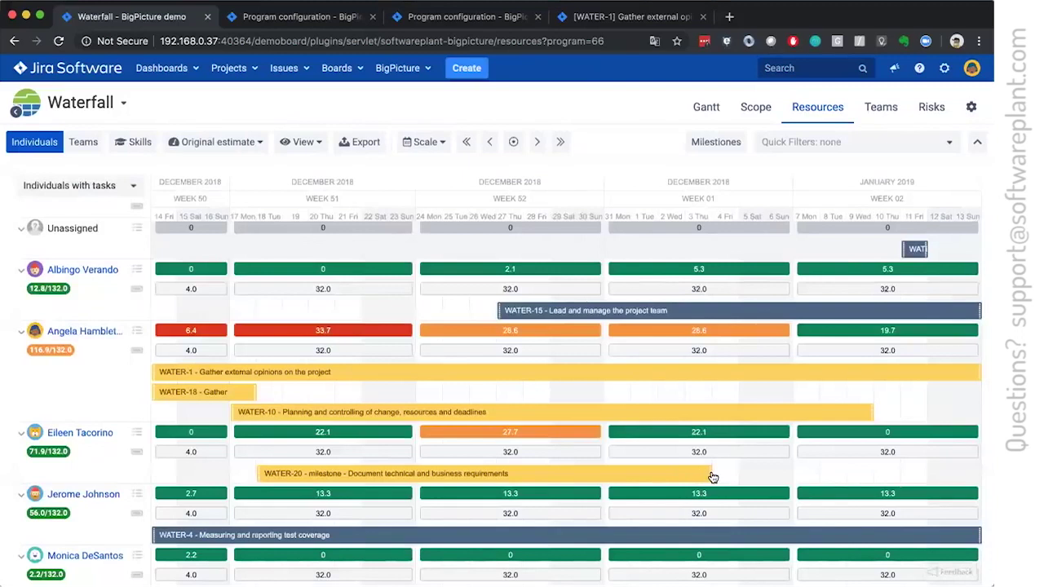
drag(712, 477, 678, 478)
Step: Swap the assignees of tasks WATER-10 and WATER-20 on the resource timeline
drag(540, 422, 538, 459)
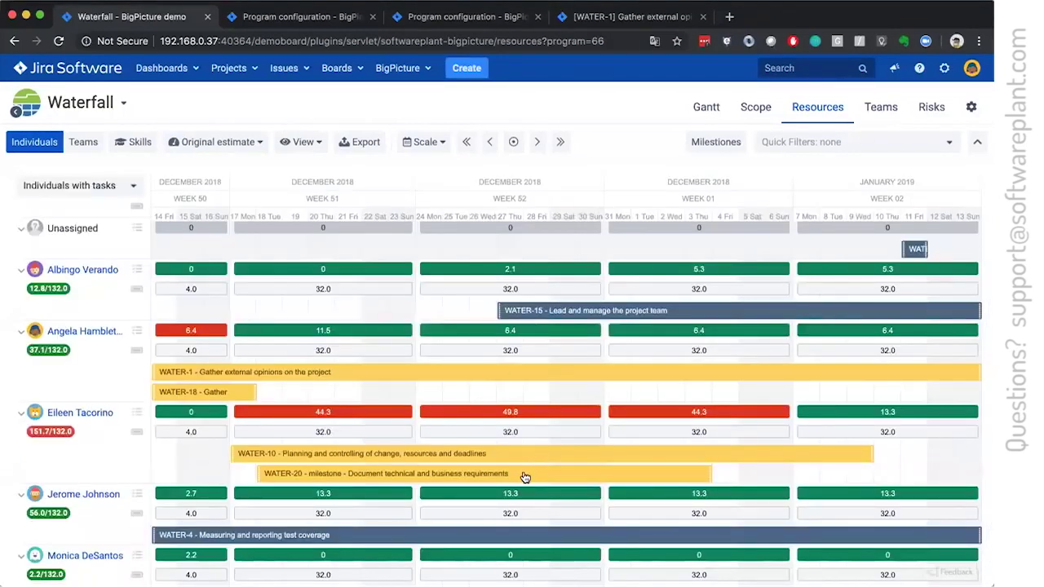
drag(526, 480, 723, 474)
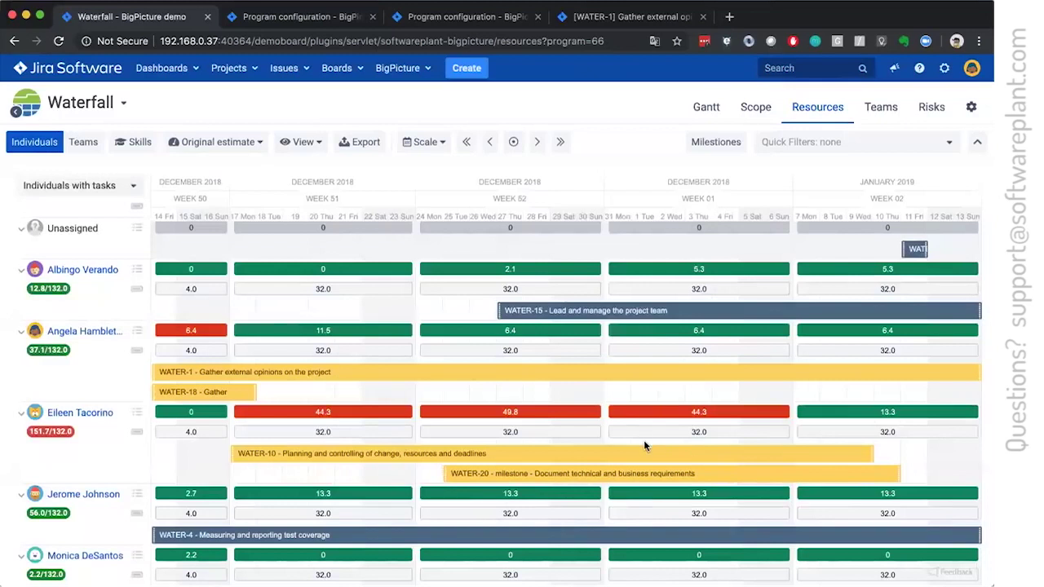
drag(643, 445, 648, 406)
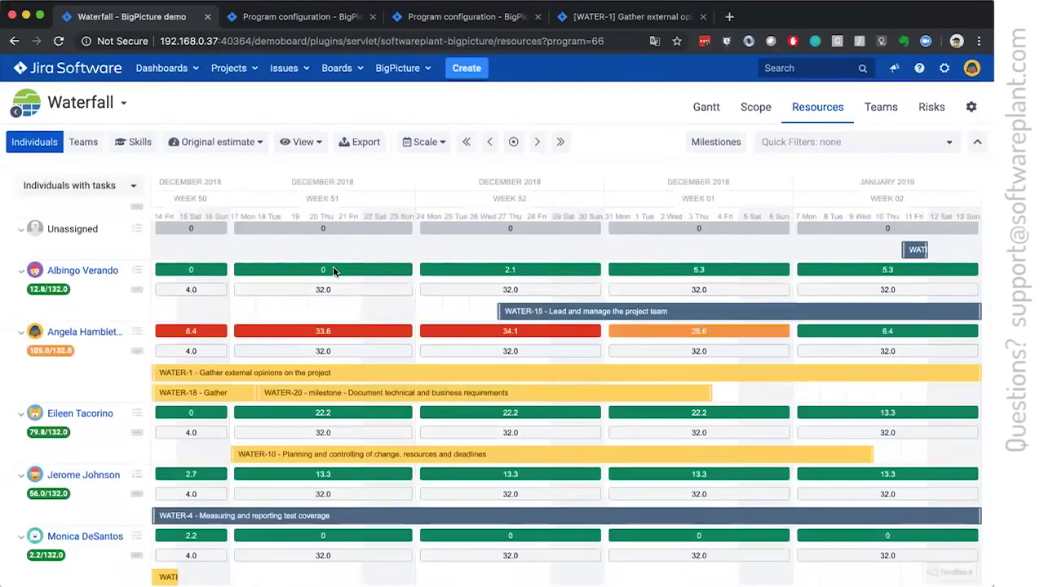
click(200, 142)
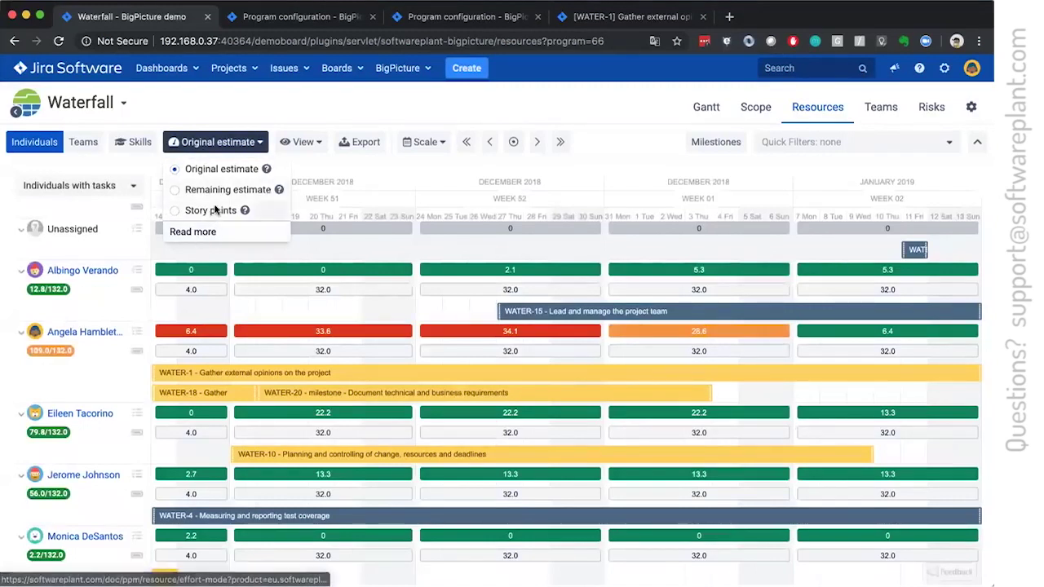
click(265, 111)
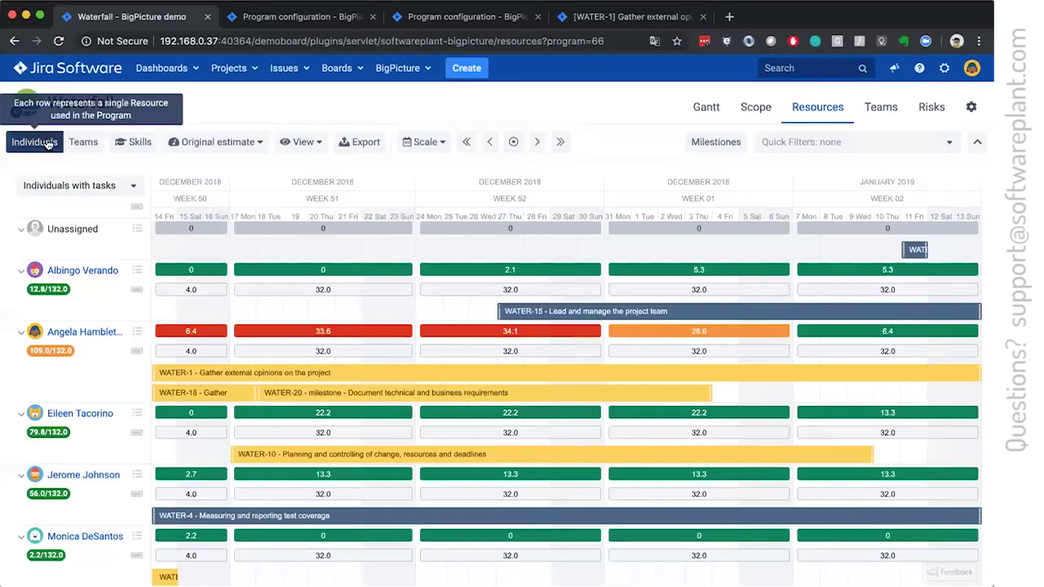
Step: Switch the workload view to Teams, expanding the Android team's tasks and moving the timeline to an earlier period
click(80, 144)
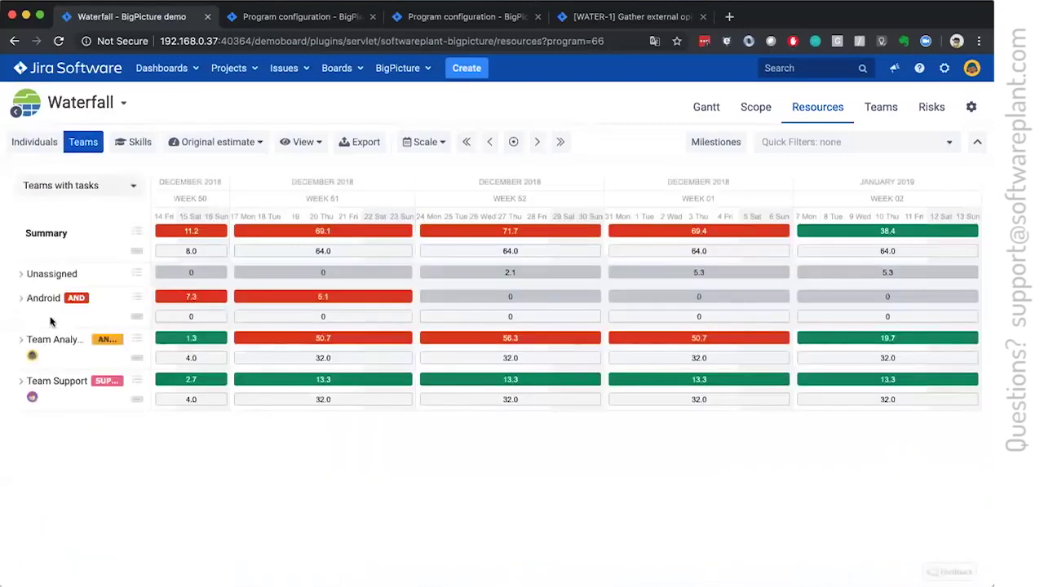
click(21, 299)
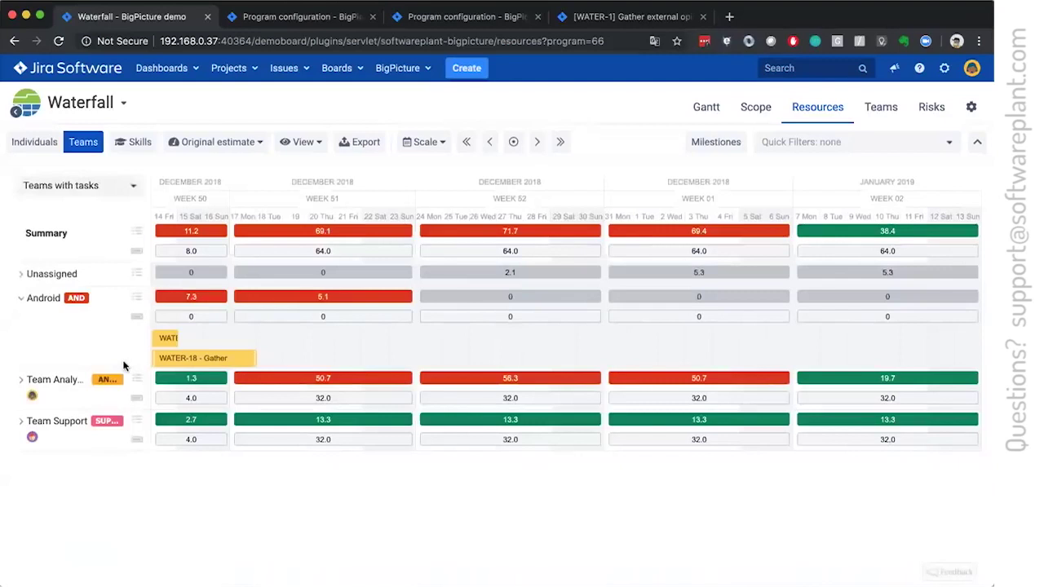
click(470, 144)
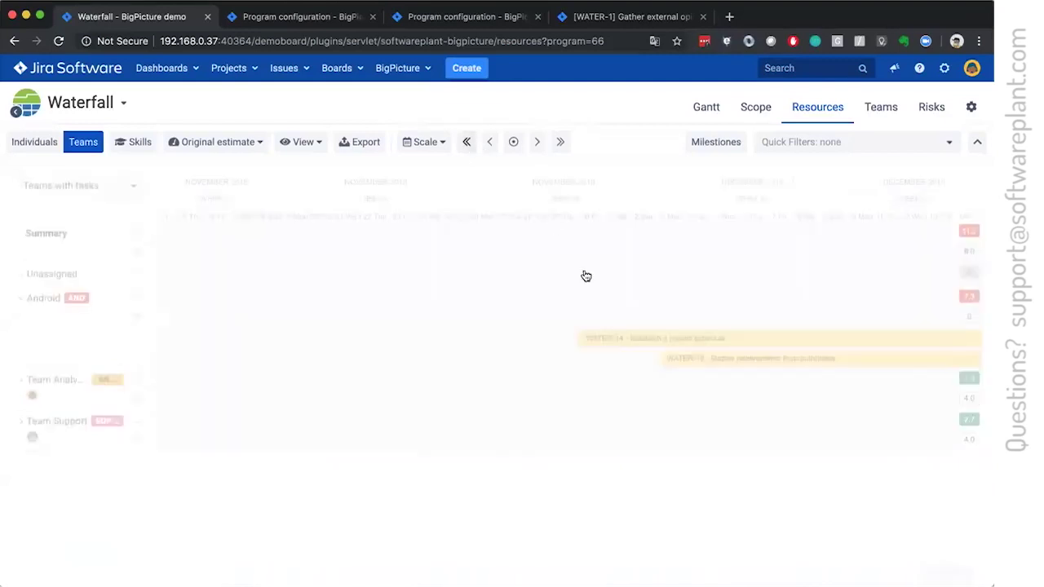
Step: Open the program's Teams module in a new browser tab and expand the Android, TST and Team Analysis teams
super+click(891, 114)
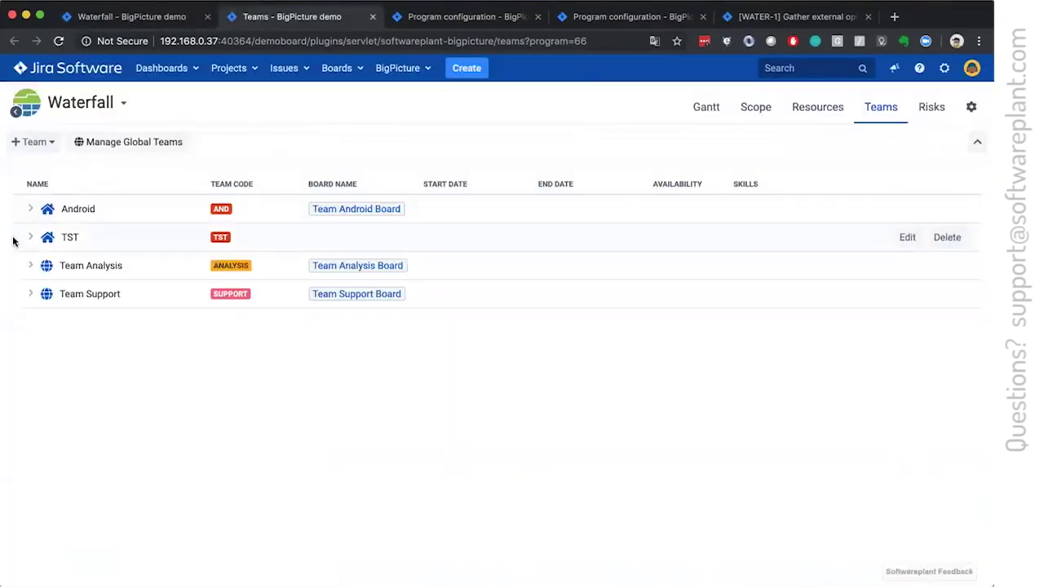
click(30, 237)
click(31, 294)
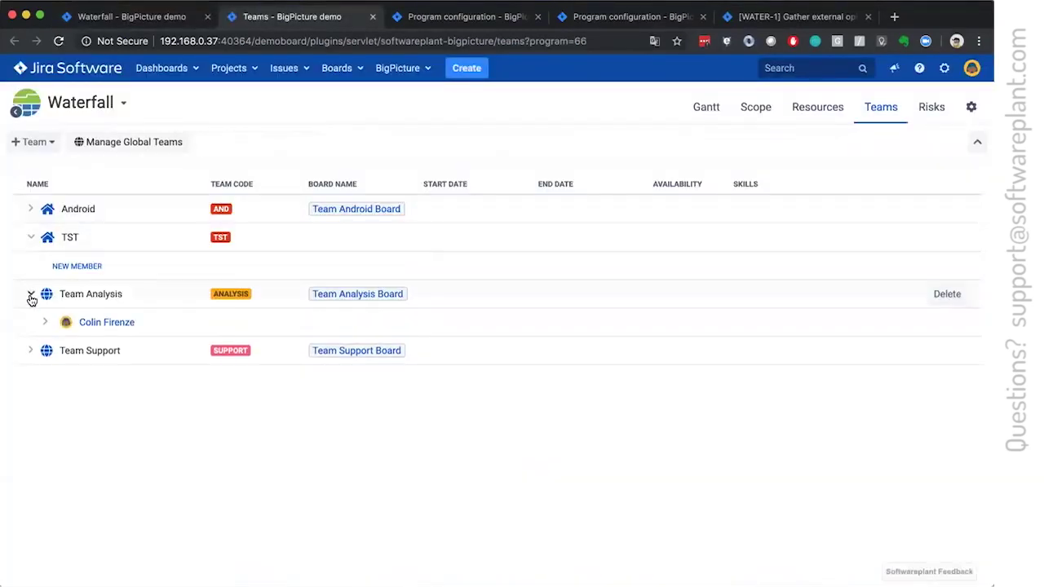
click(30, 209)
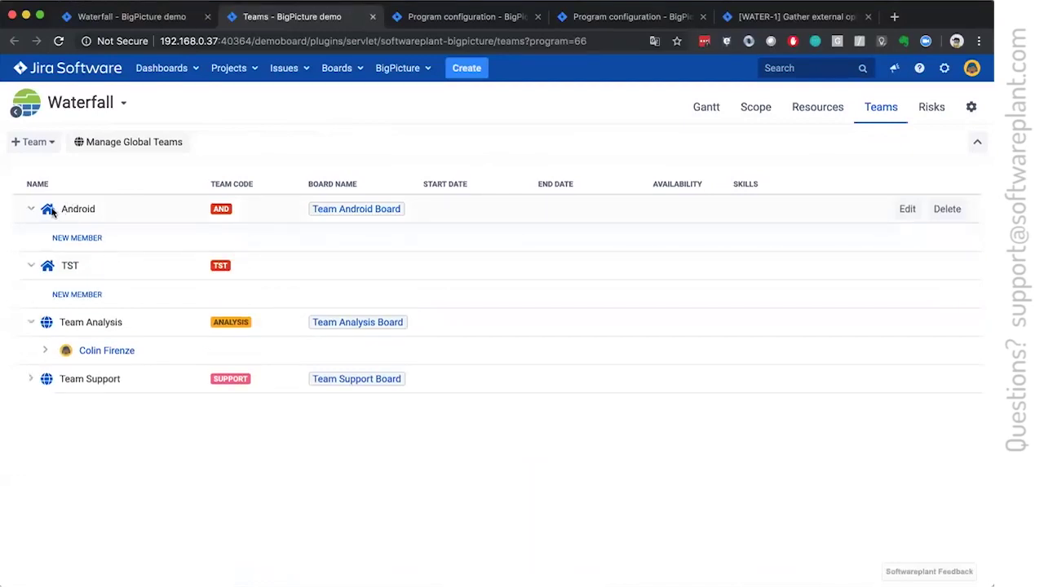
click(48, 144)
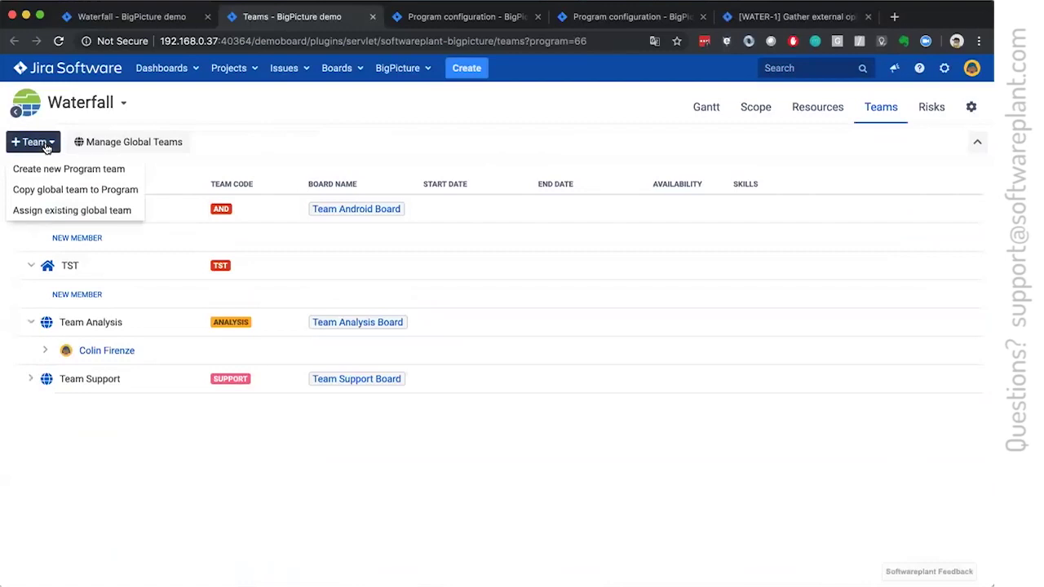
click(179, 215)
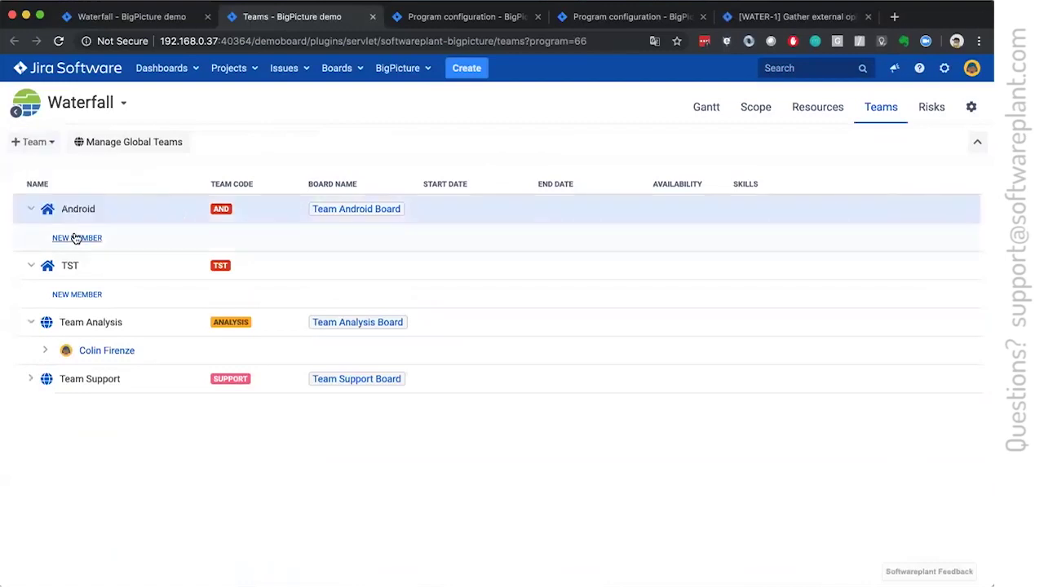
Step: Add a new member matching "al" to the Android team with the start date 2019/05/25
click(76, 238)
text(al)
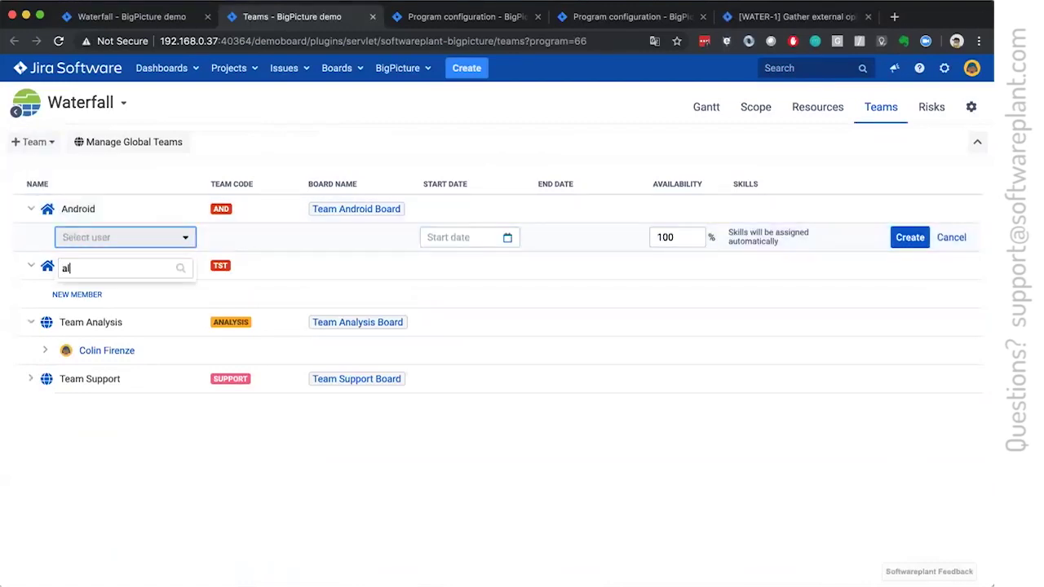
click(159, 290)
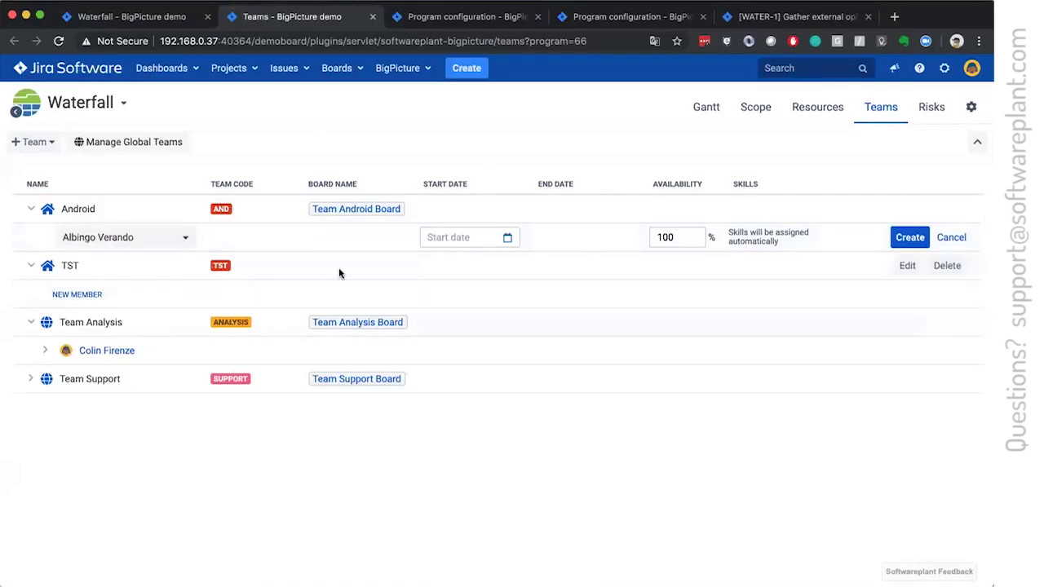
click(507, 237)
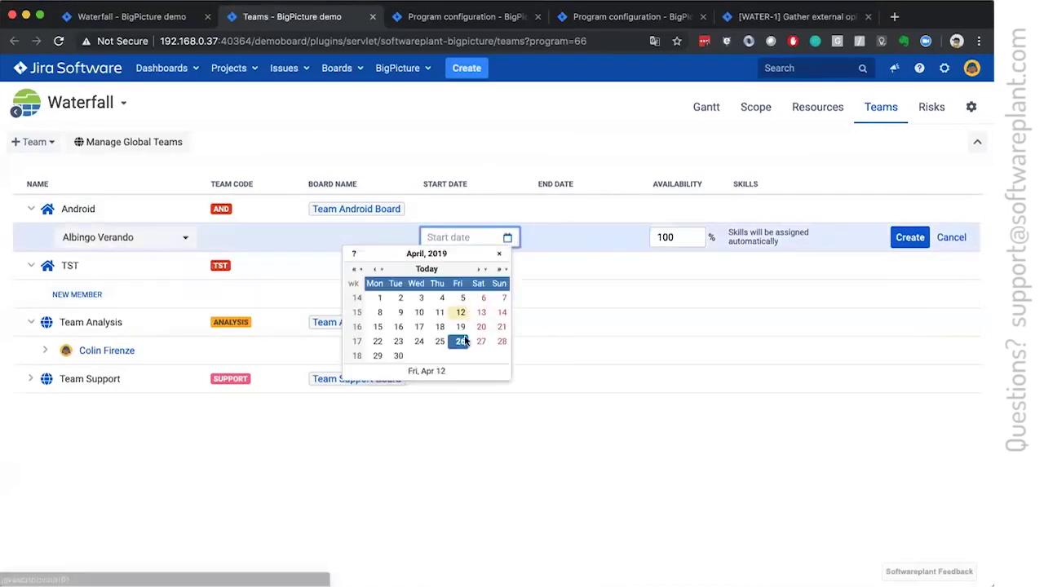
click(478, 269)
click(482, 341)
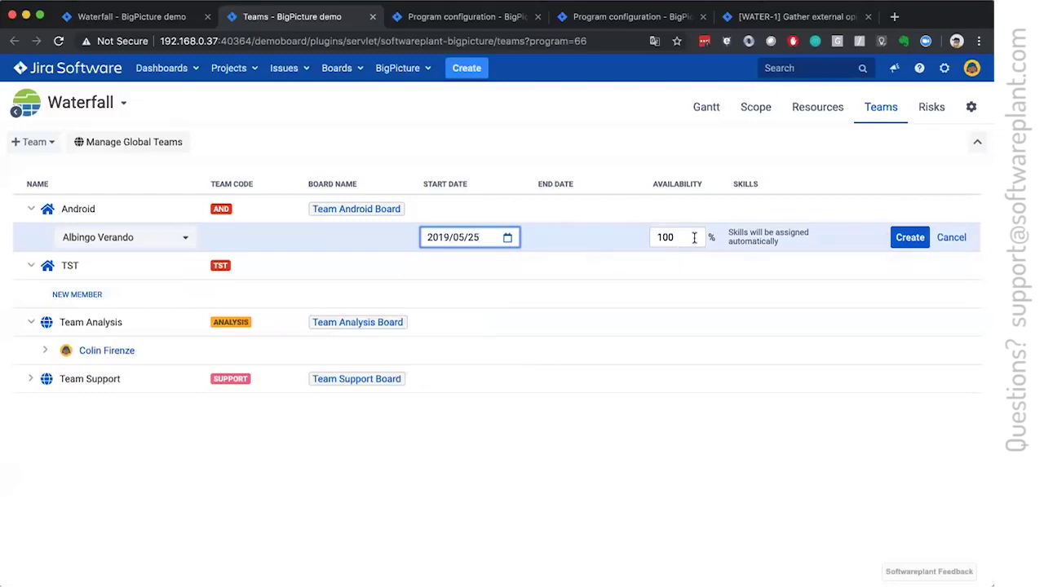
click(903, 237)
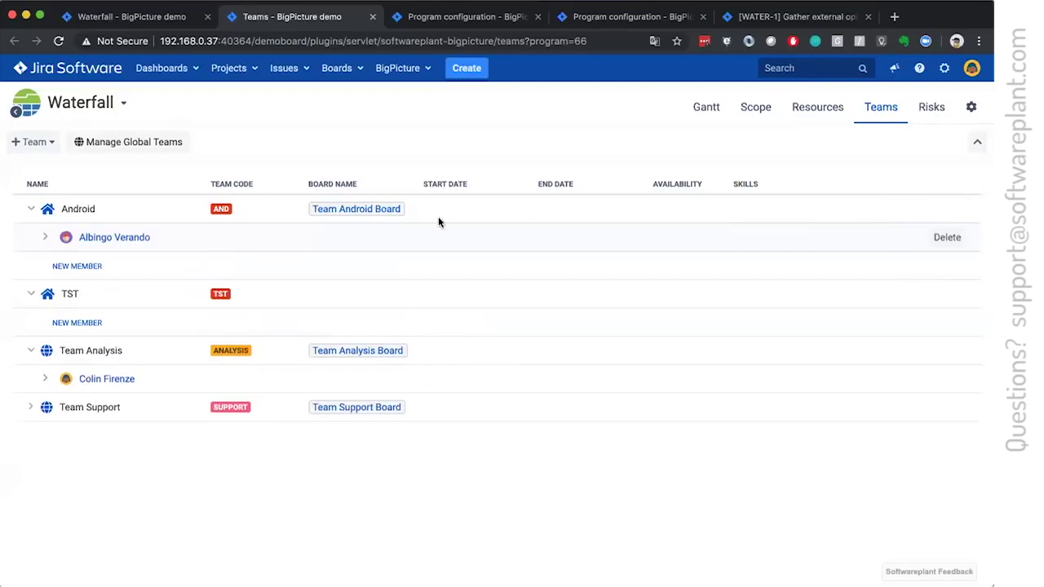
Step: Create a second membership for the Android team member with 0% availability starting 2019/07/31
click(65, 237)
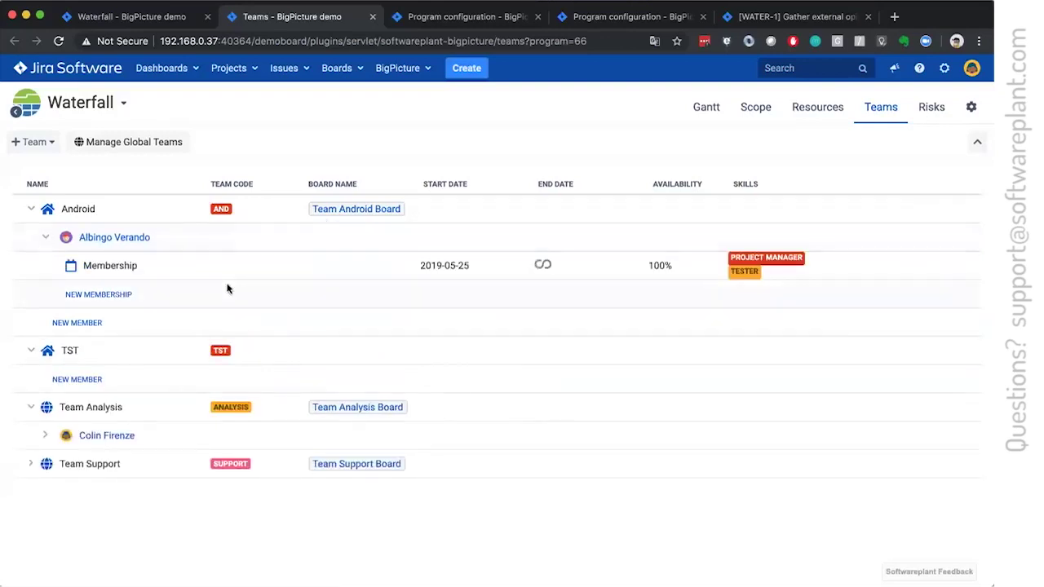
click(116, 295)
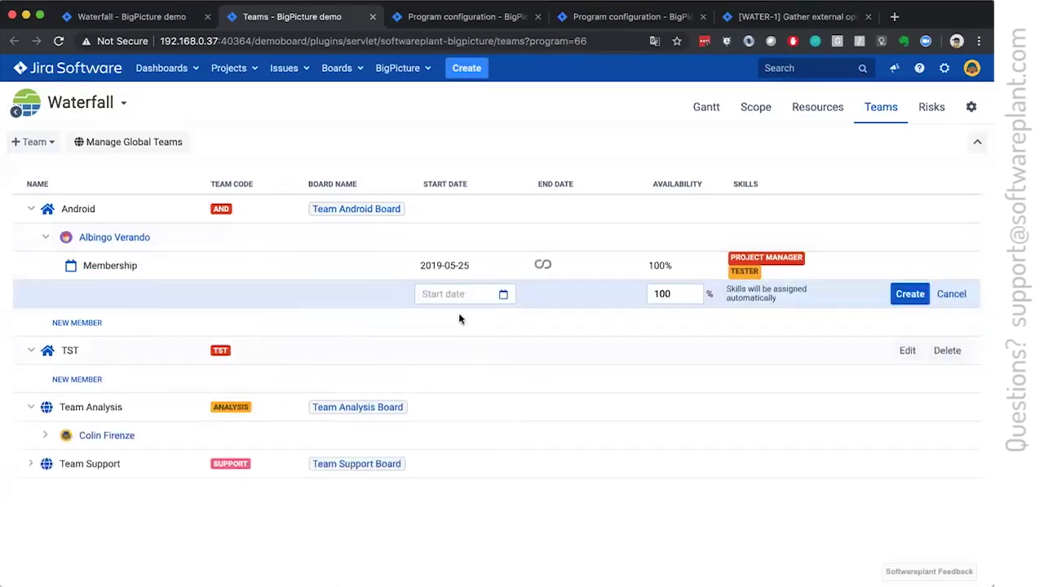
drag(695, 295, 526, 301)
key(BackSpace)
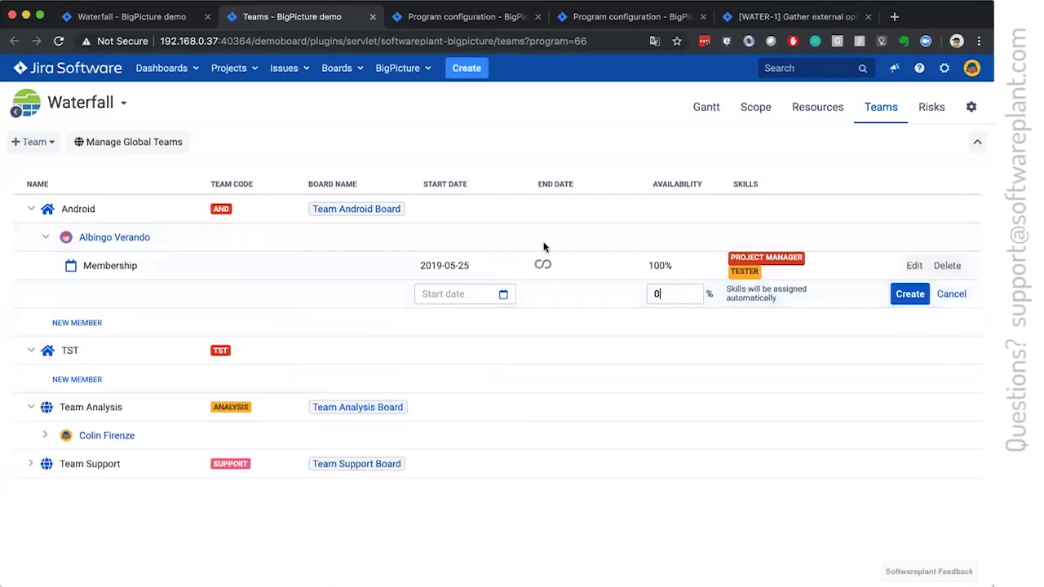
text(0)
click(504, 294)
click(475, 326)
click(475, 325)
click(475, 325)
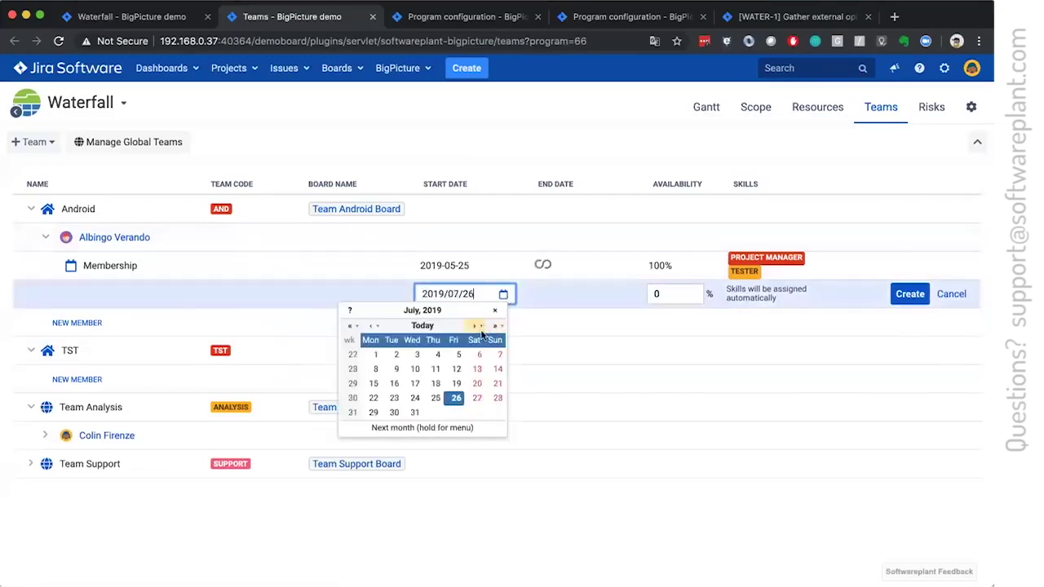
click(415, 411)
click(902, 296)
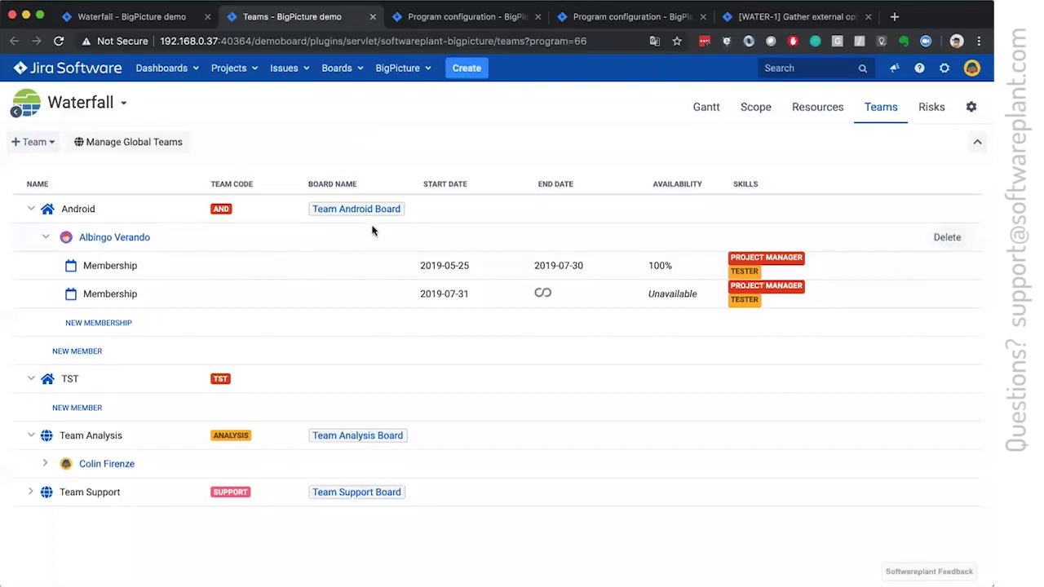
Step: Return to the resource timeline and move it to an earlier period
key(ctrl+shift+Tab)
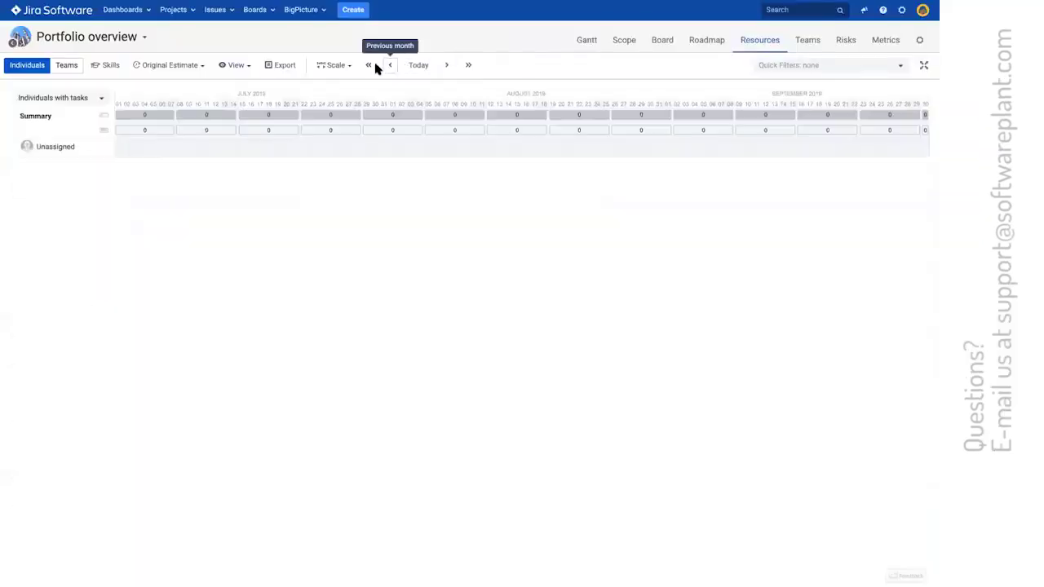
click(368, 66)
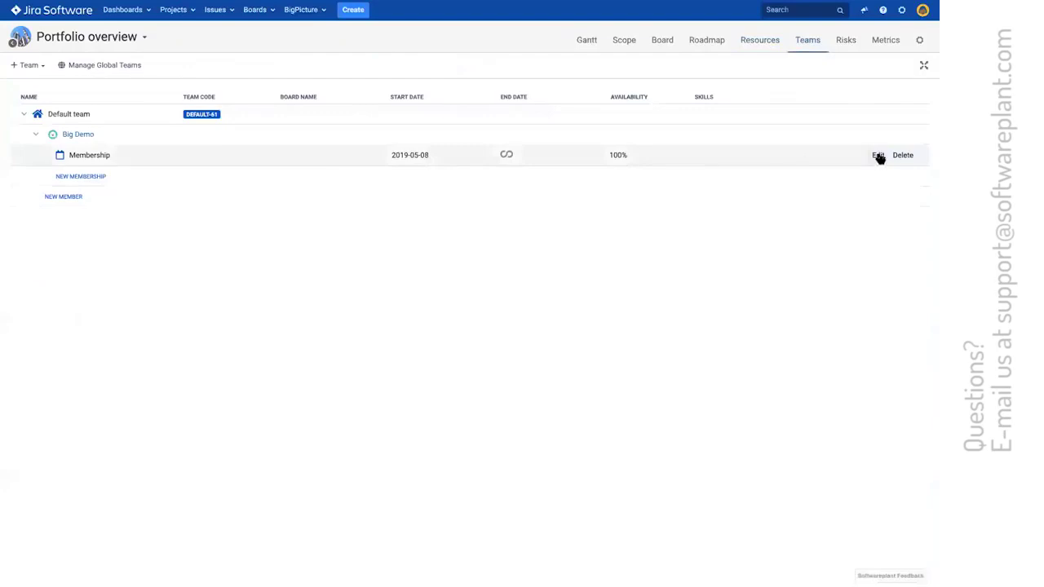
Step: Edit the Default team member's membership to 50% availability with the start date 2011/05/08
click(878, 155)
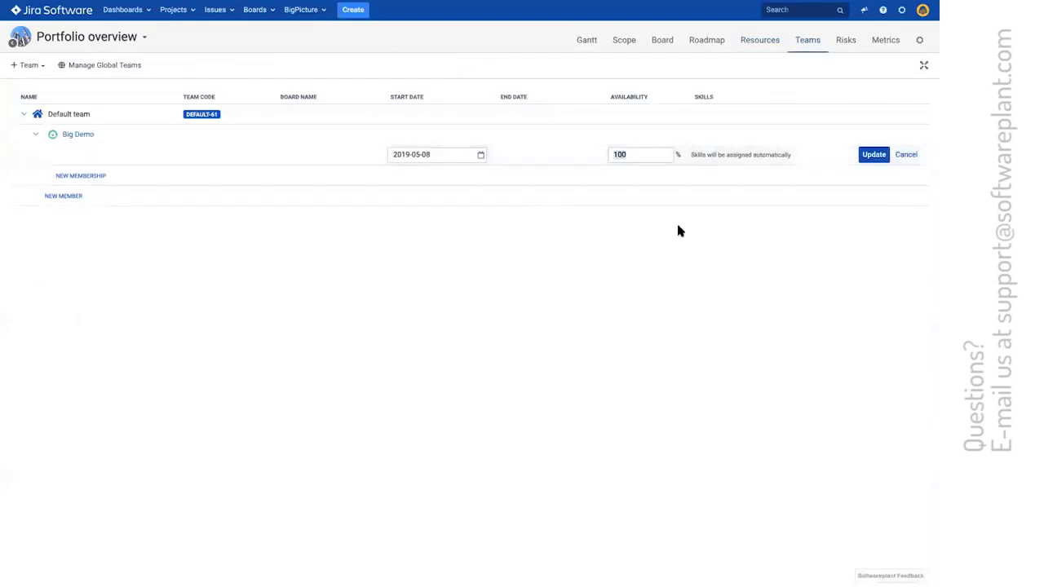
text(50)
click(410, 153)
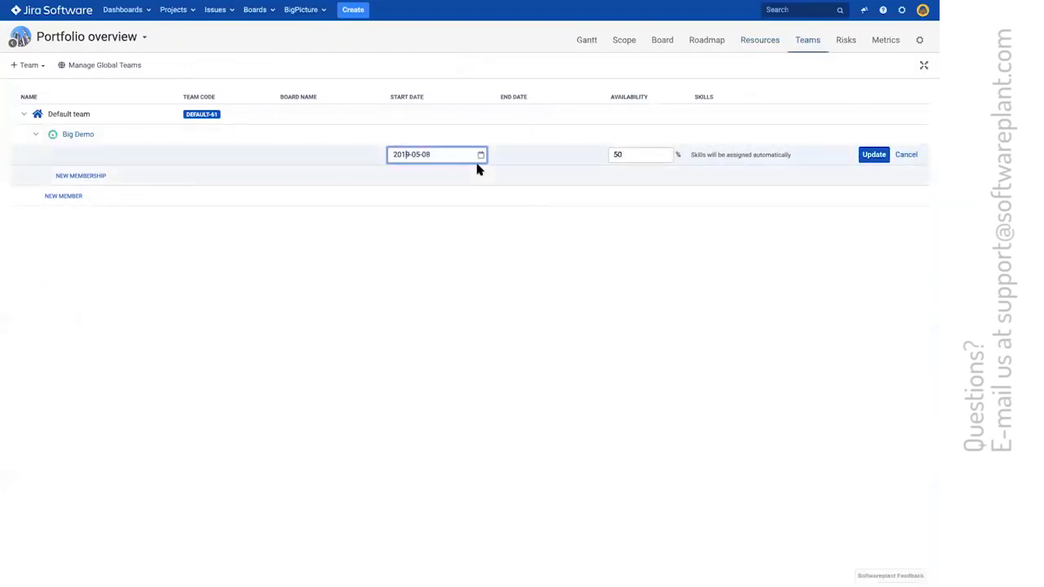
key(BackSpace)
text(1/05/)
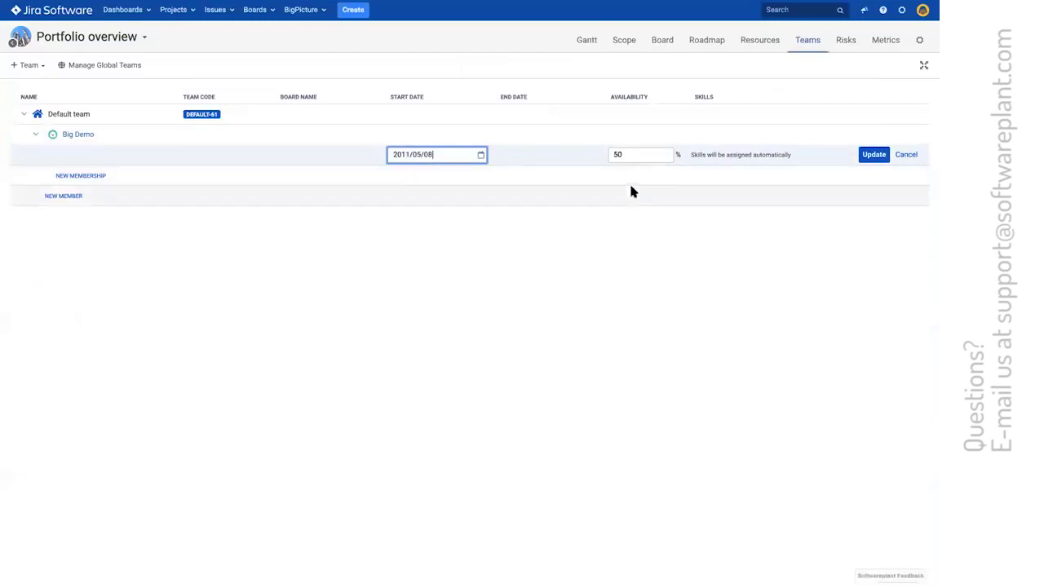
click(872, 154)
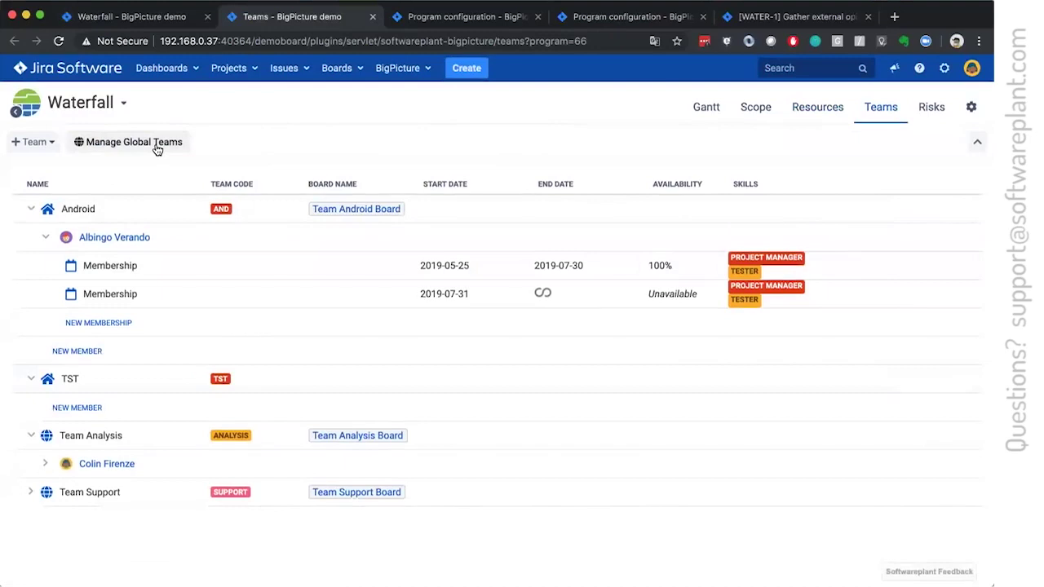
Step: Open the global teams administration and look through the teams defined there
click(157, 148)
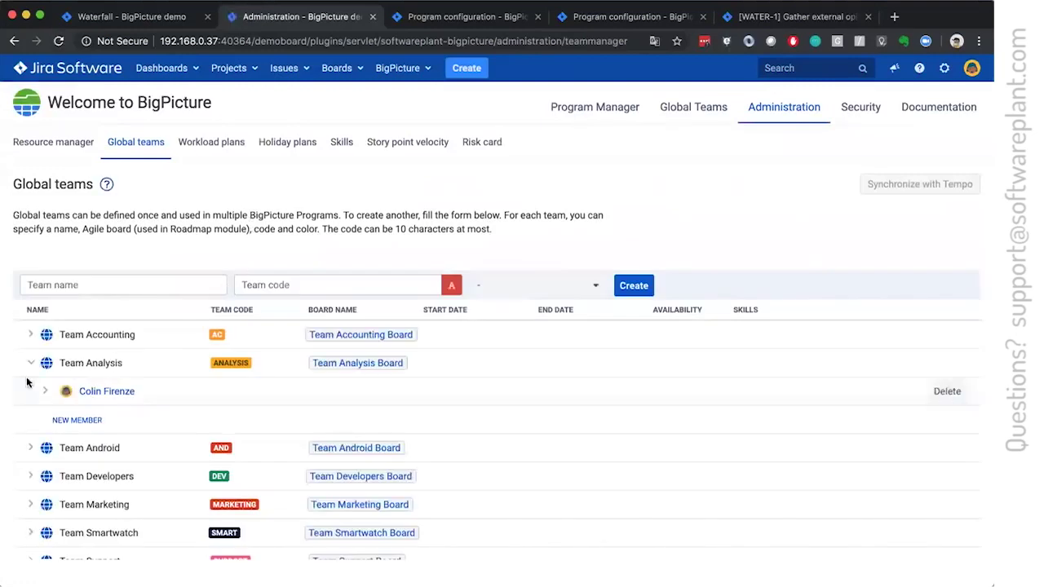
scroll(40, 344, down, 3)
scroll(40, 344, up, 2)
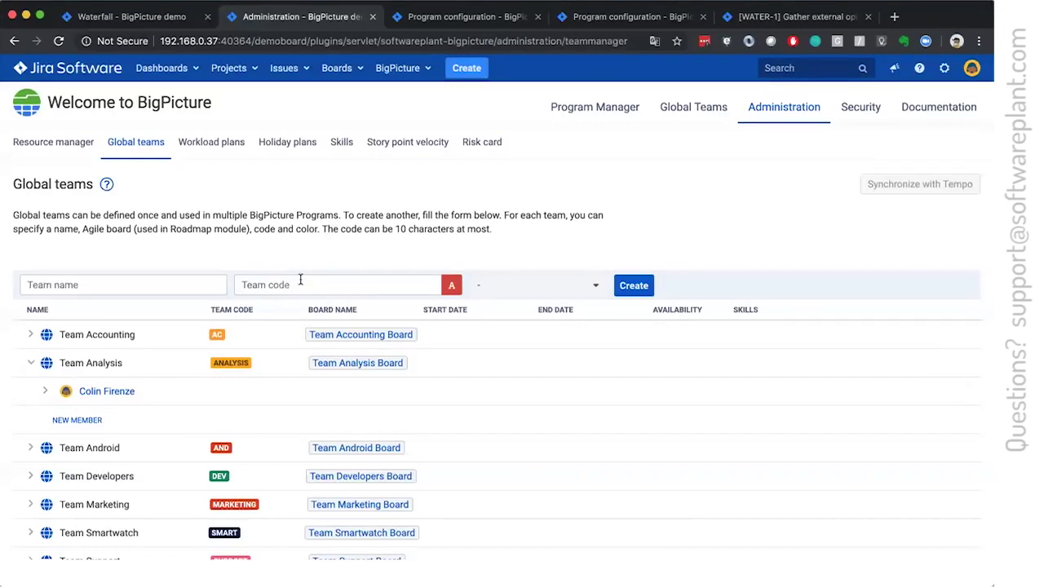
Step: Return to the Waterfall team resource timeline and expand the Unassigned row's tasks
key(ctrl+shift+Tab)
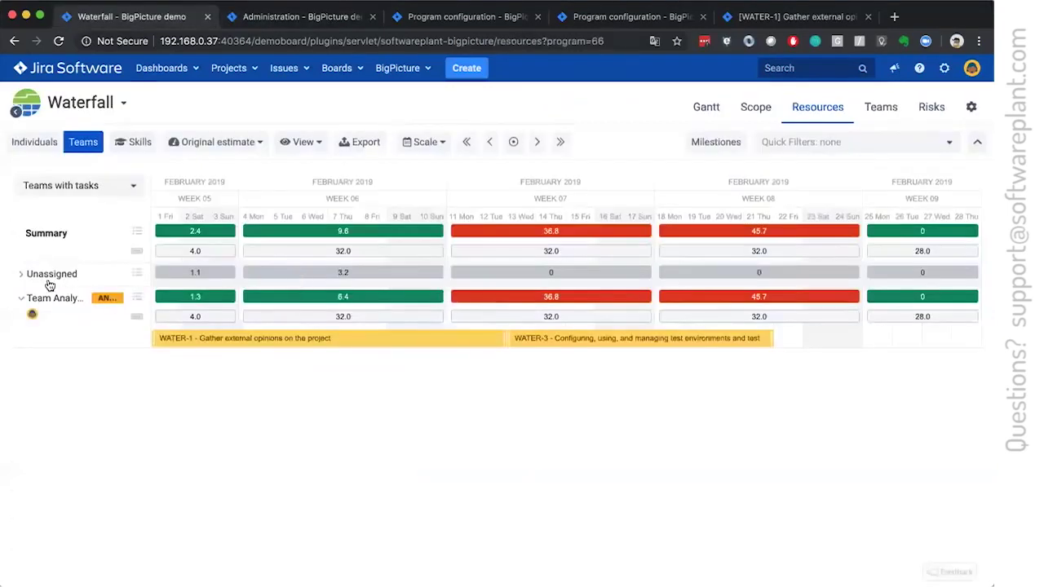
click(21, 275)
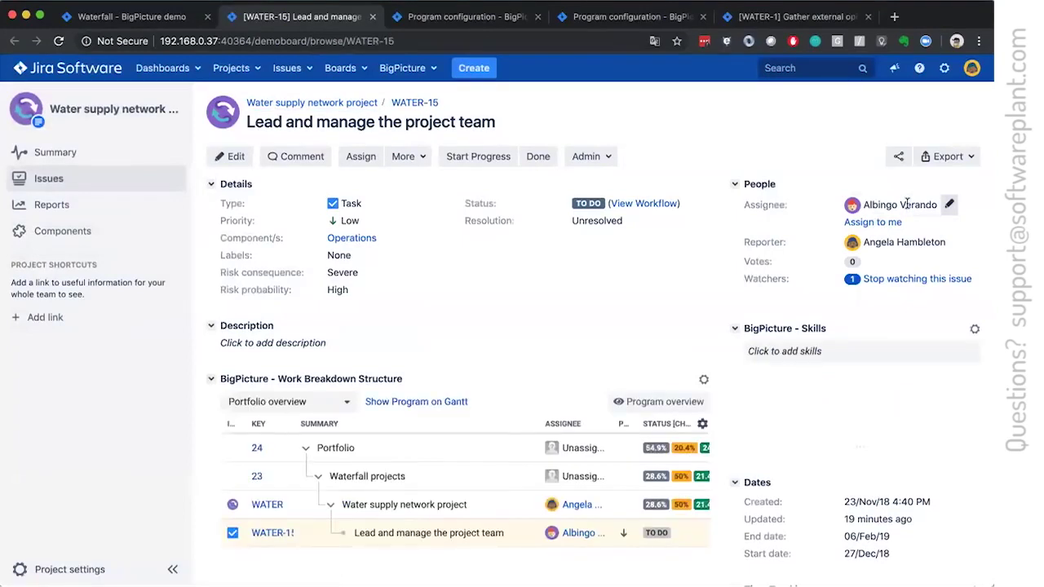
Step: Set the assignee of issue WATER-15 to Unassigned and collapse its Work Breakdown Structure section
click(906, 205)
key(BackSpace)
click(558, 269)
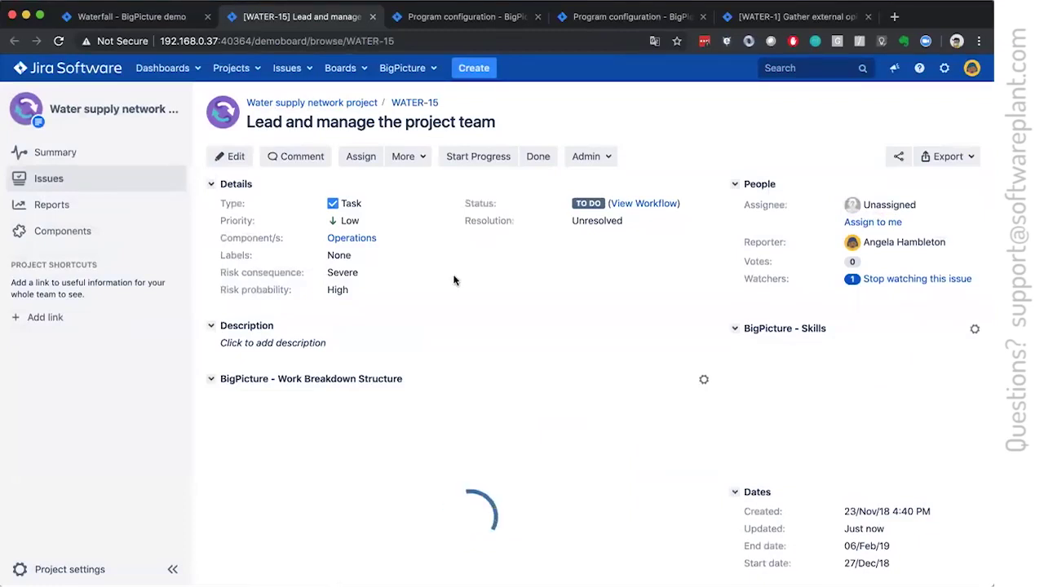
click(327, 380)
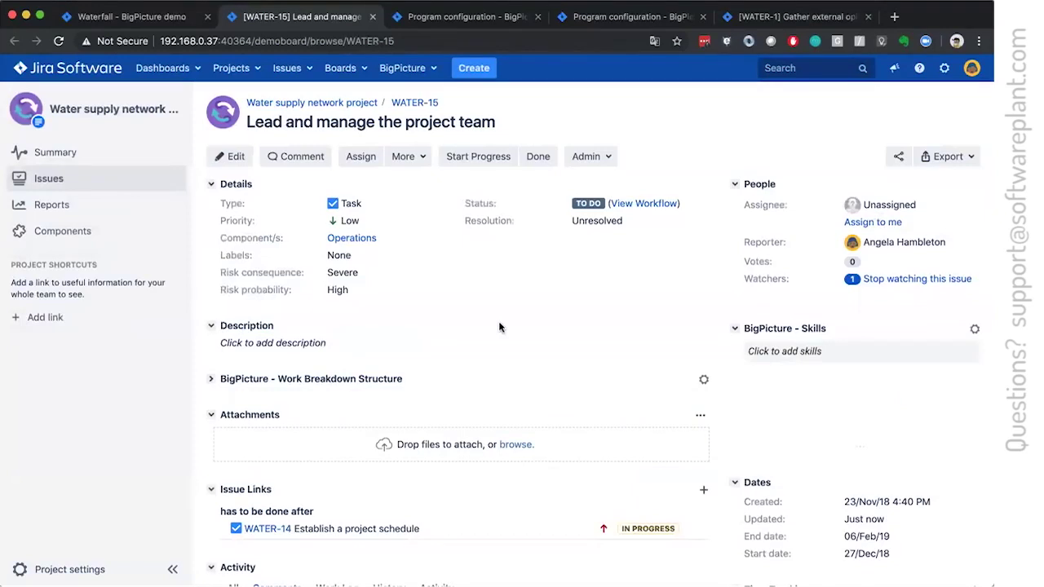
Step: On the Waterfall resource timeline, move task WATER-15 from Unassigned to Team Analysis with its end on 8 February
key(super+1)
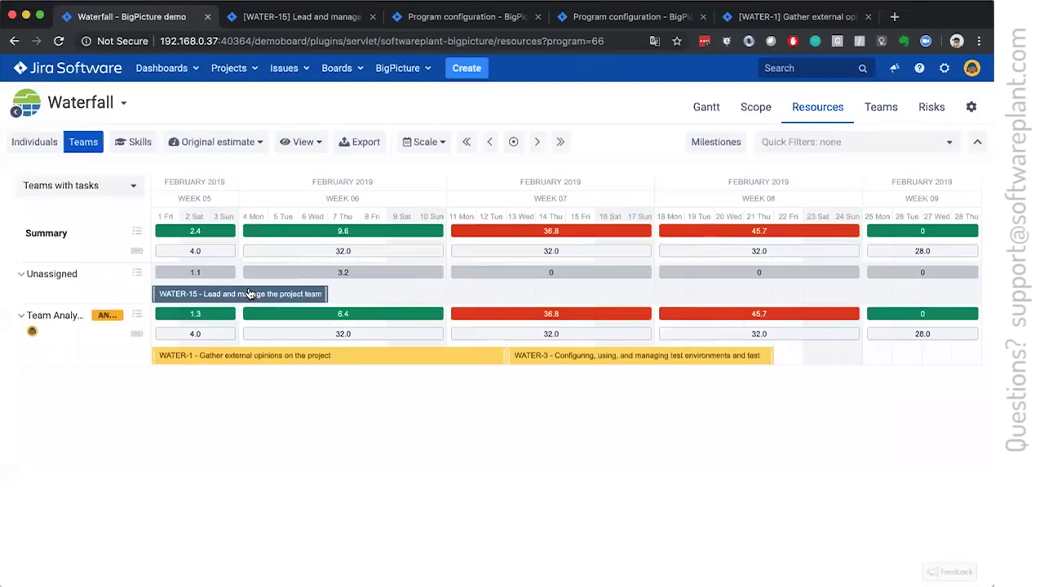
drag(251, 294, 300, 330)
mouse_move(365, 335)
mouse_down()
mouse_move(724, 337)
mouse_move(365, 335)
mouse_up()
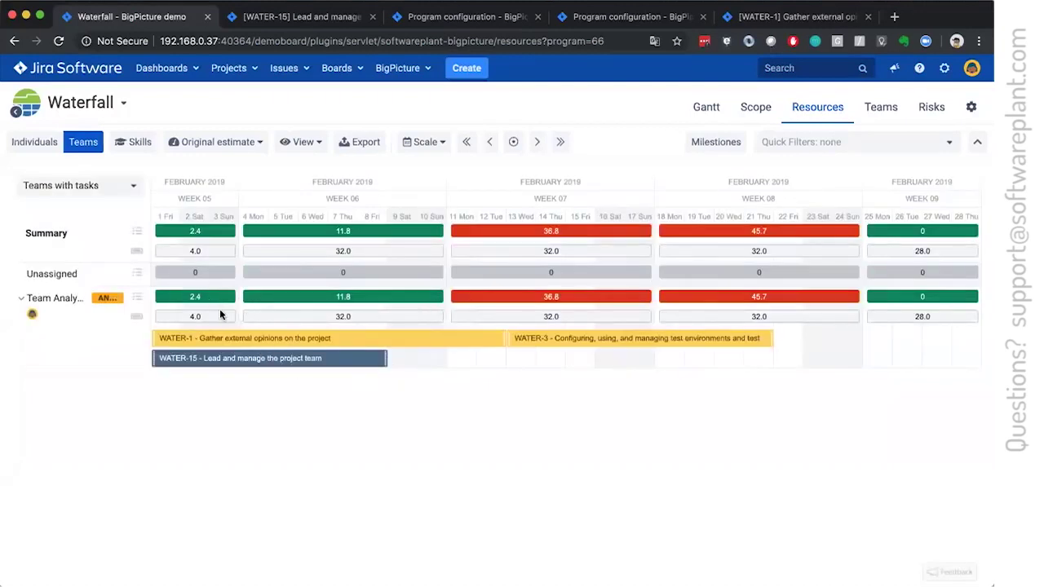
Step: Reload issue WATER-15 and compare its Team code custom field with the team code on the resource timeline, keeping ANALYSIS
key(ctrl+Tab)
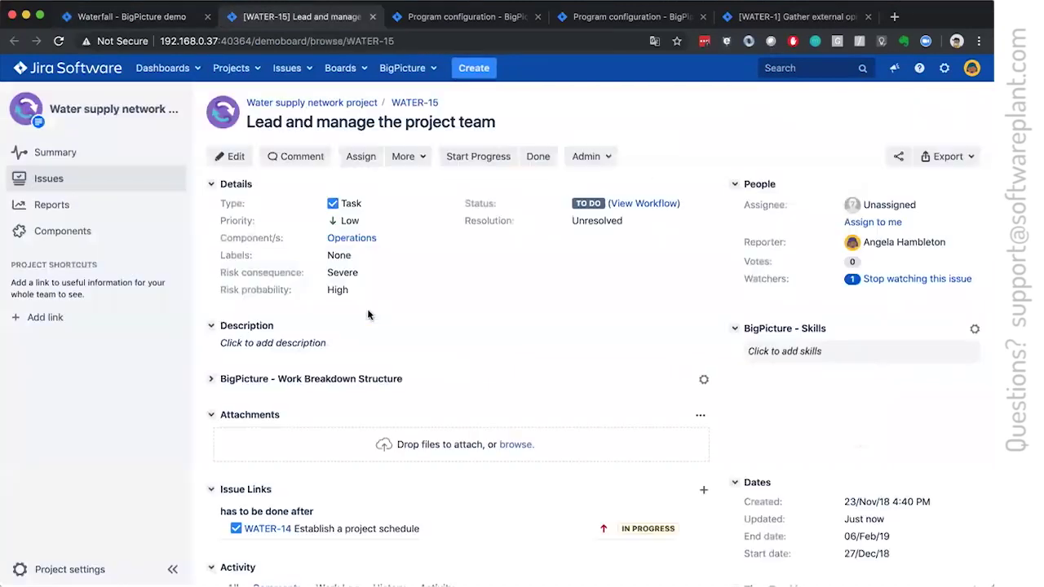
key(super+r)
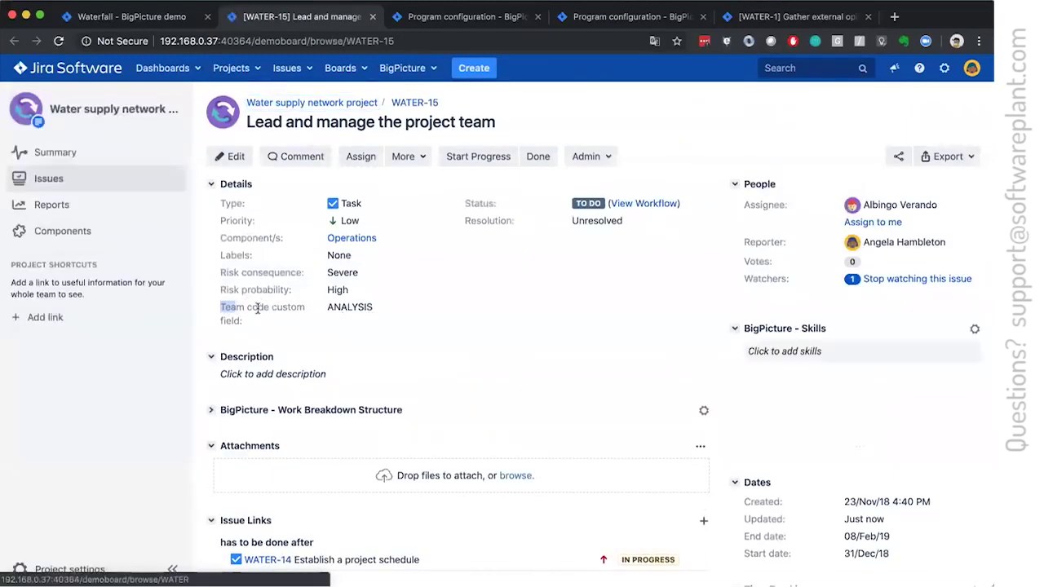
click(349, 308)
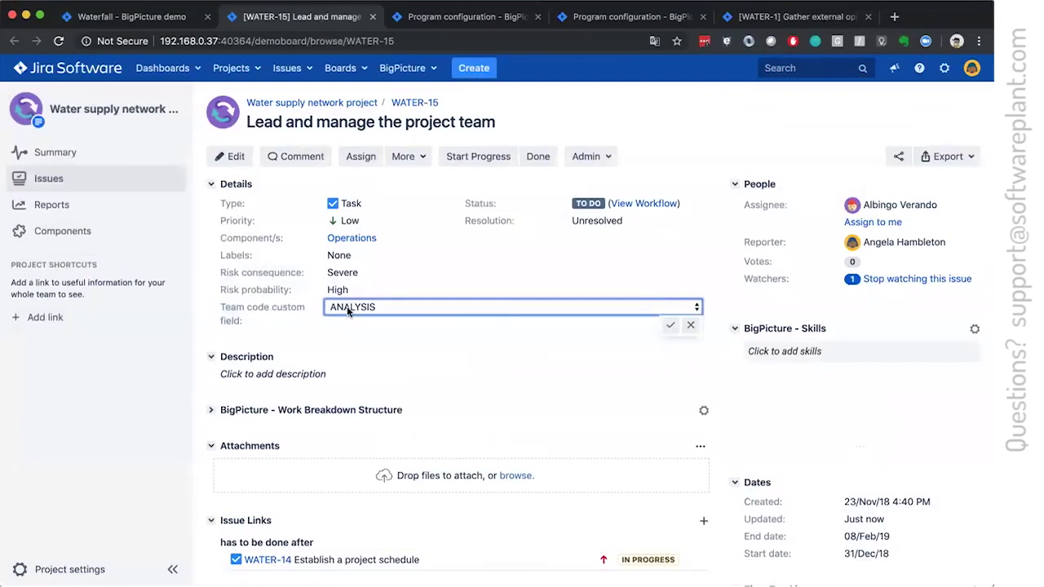
key(ctrl+shift+Tab)
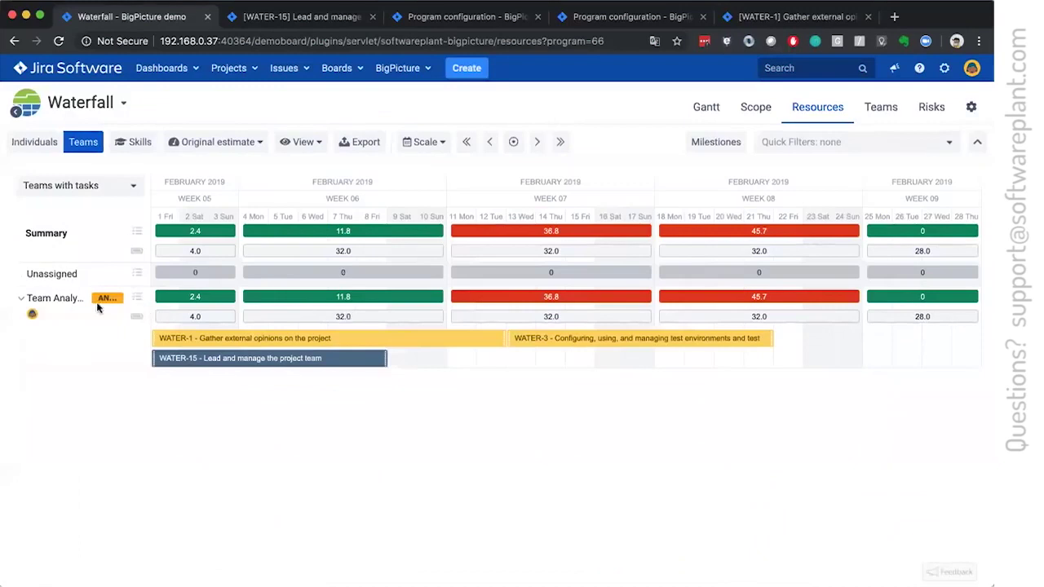
key(ctrl+Tab)
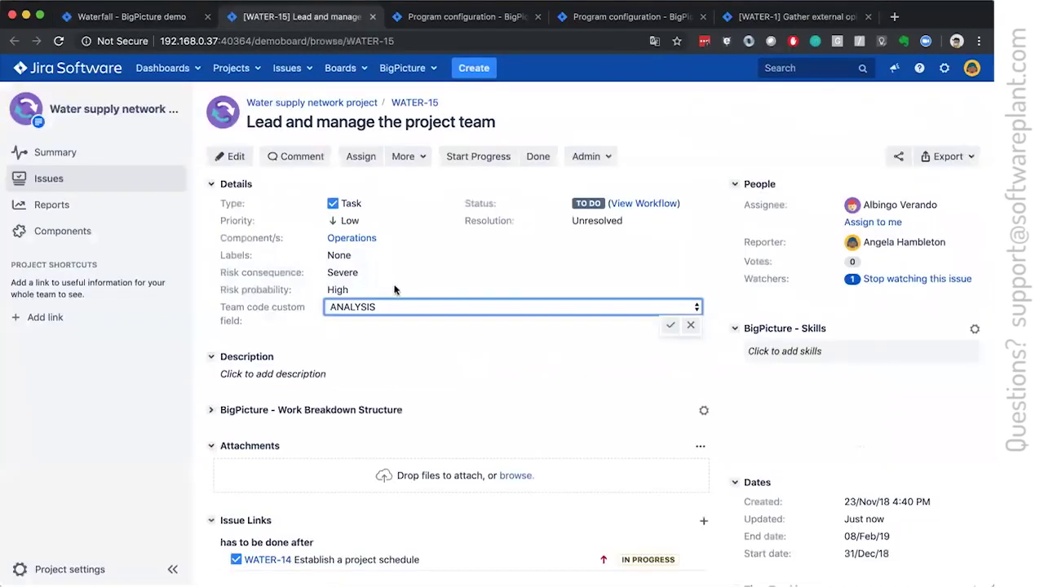
click(670, 325)
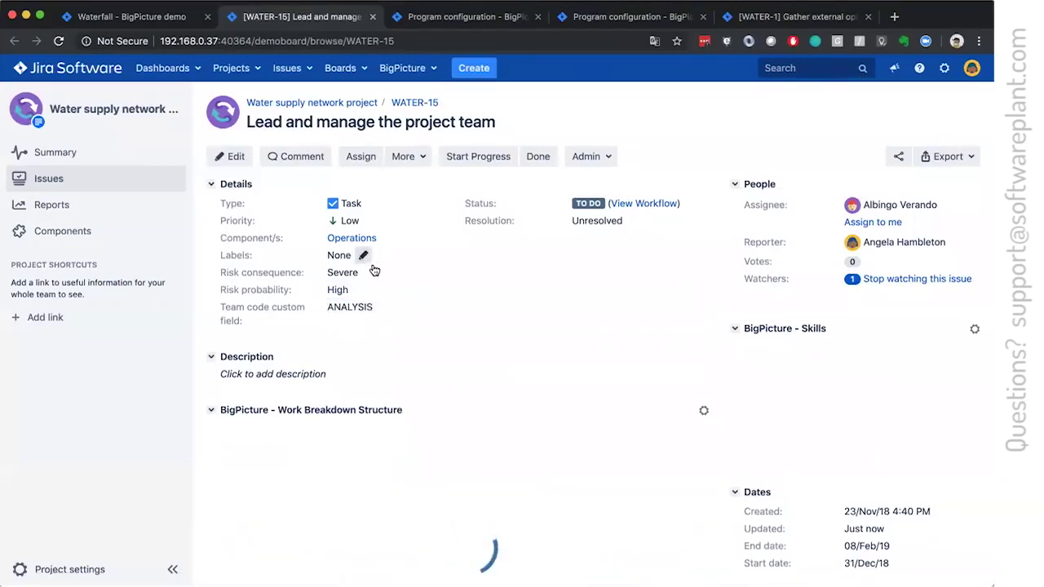
Step: Add the label team#ANALYSIS to issue WATER-15
click(372, 269)
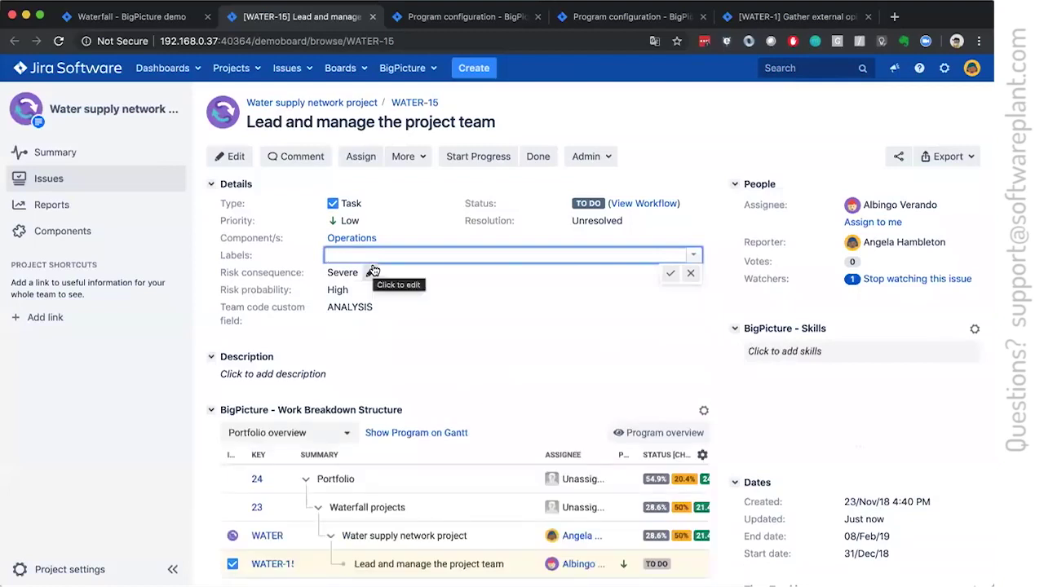
text(team)
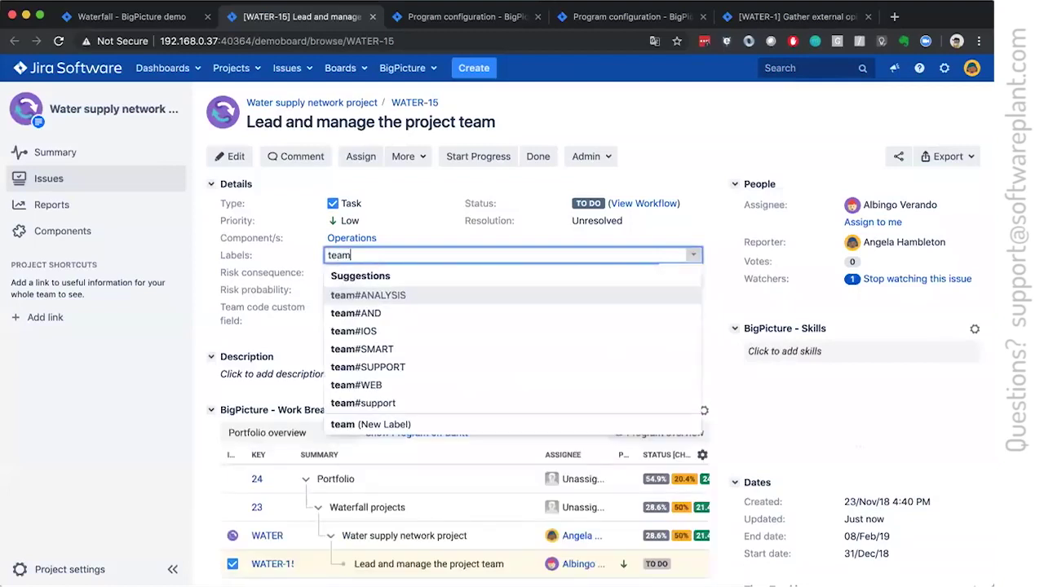
text(#)
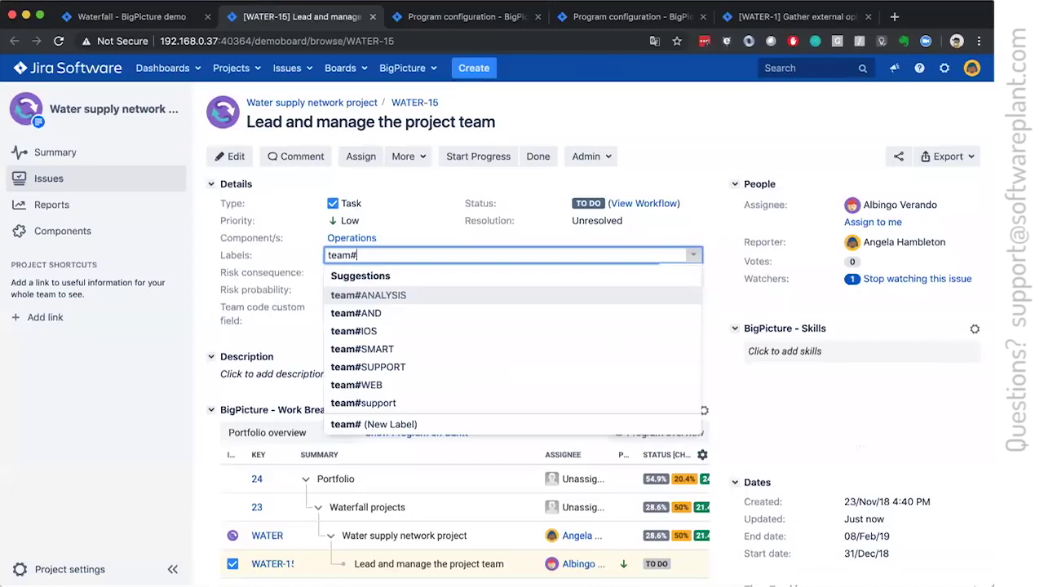
key(Return)
key(Return)
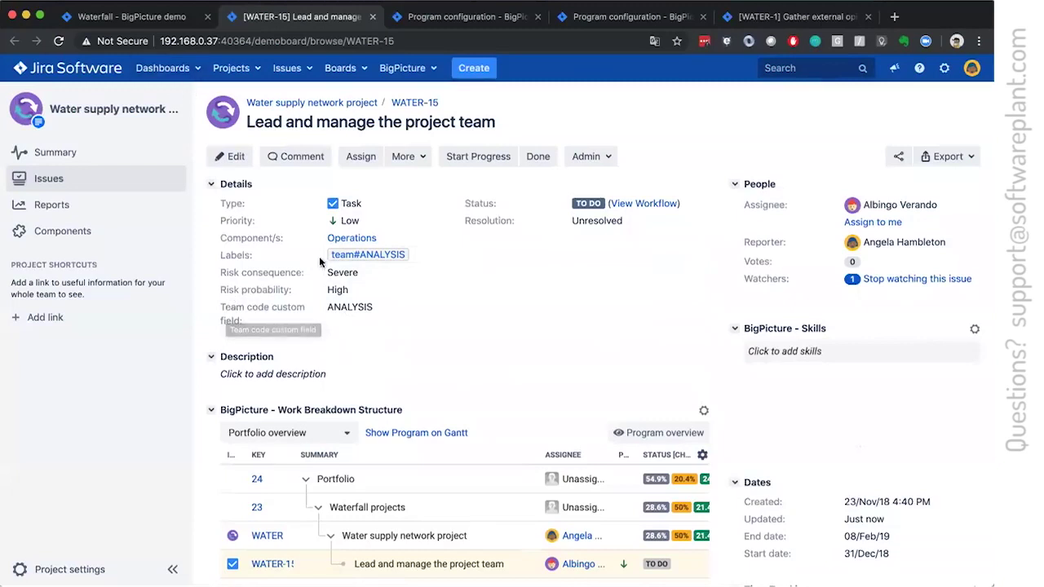
Step: Look through the team codes available in WATER-15's Team code custom field
click(359, 309)
click(359, 308)
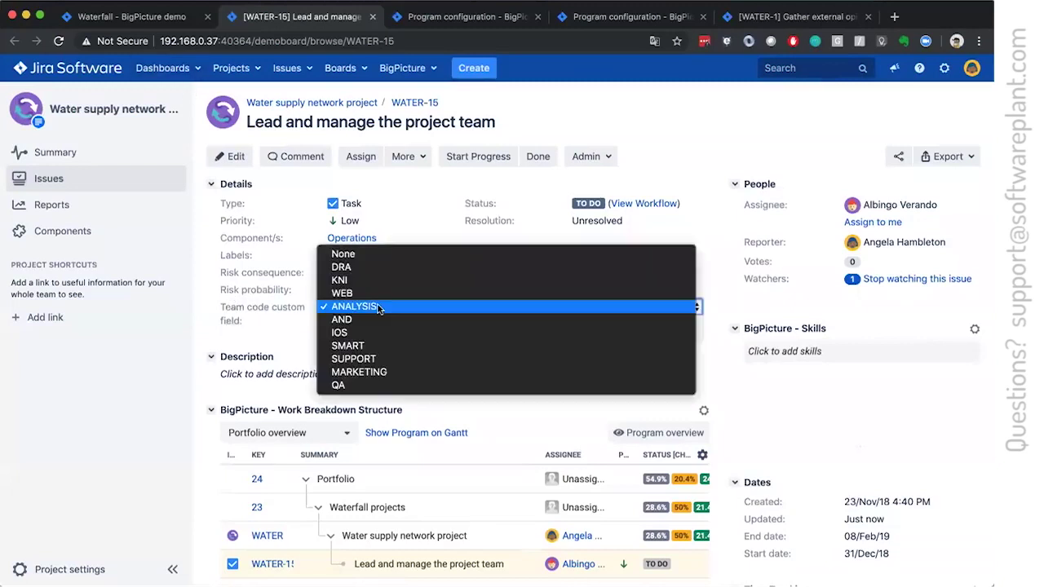
click(295, 319)
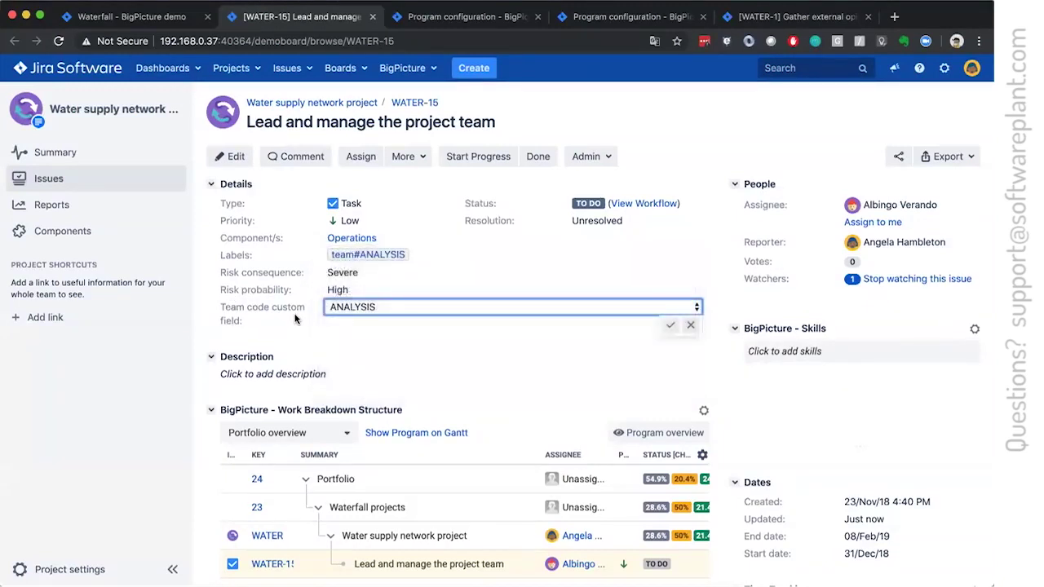
Step: Return to the Waterfall resource timeline and change it from teams to individuals
click(130, 16)
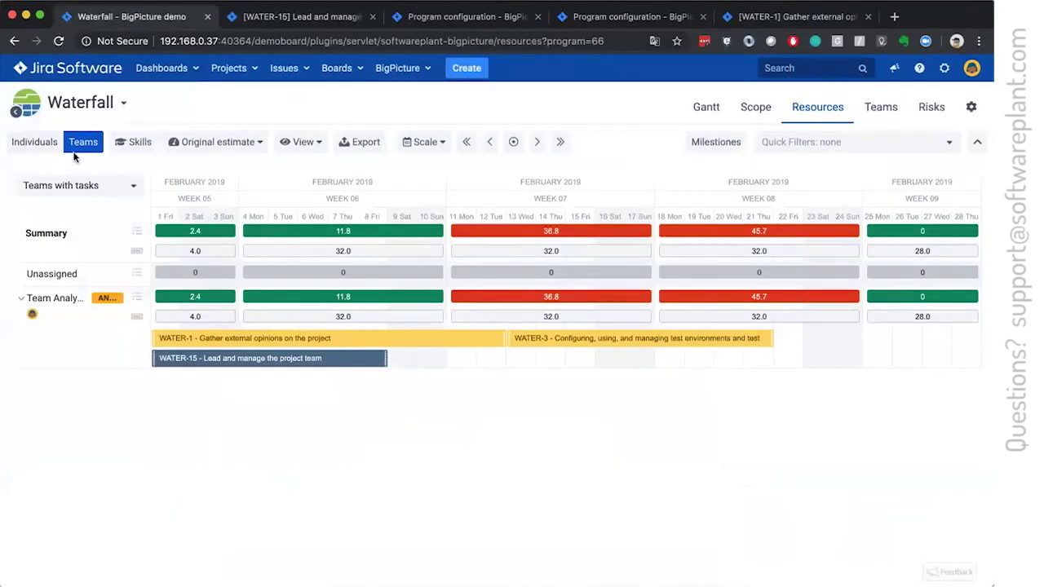
click(45, 148)
click(85, 145)
click(33, 141)
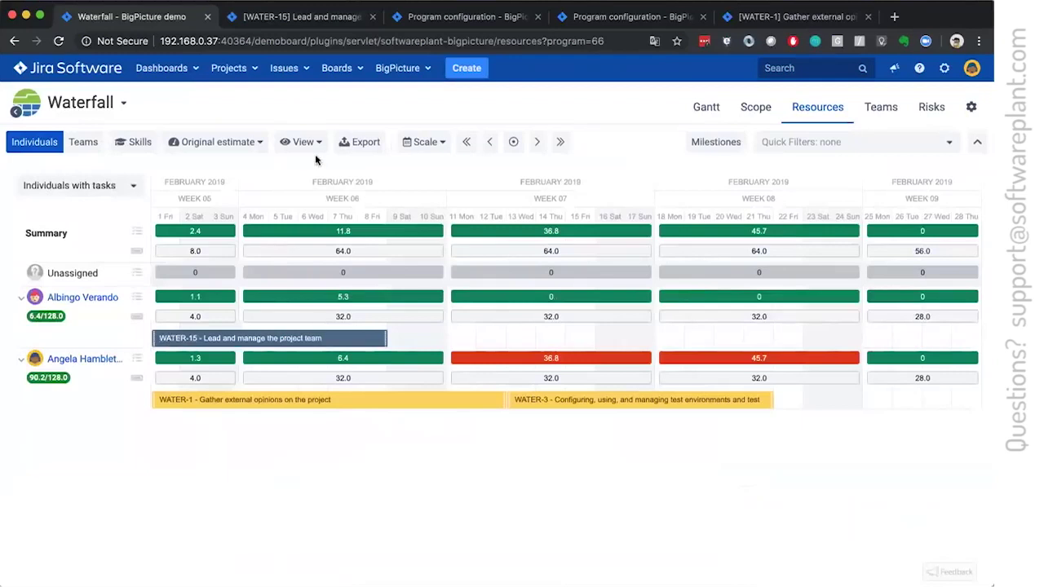
click(358, 144)
click(642, 399)
Step: Hide tasks and allocation and show remaining capacity on the individuals' resource timeline
click(306, 143)
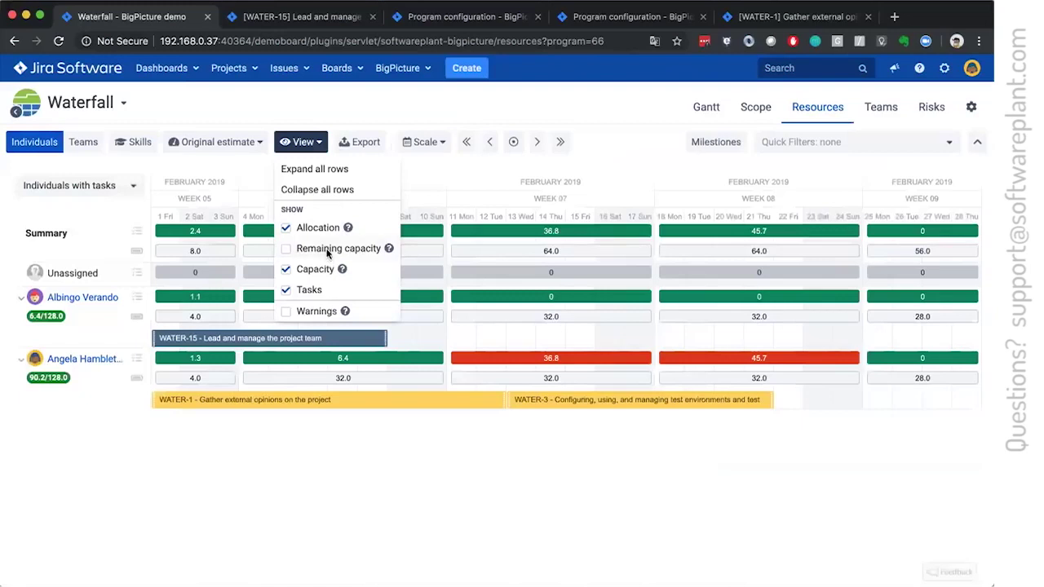
click(318, 290)
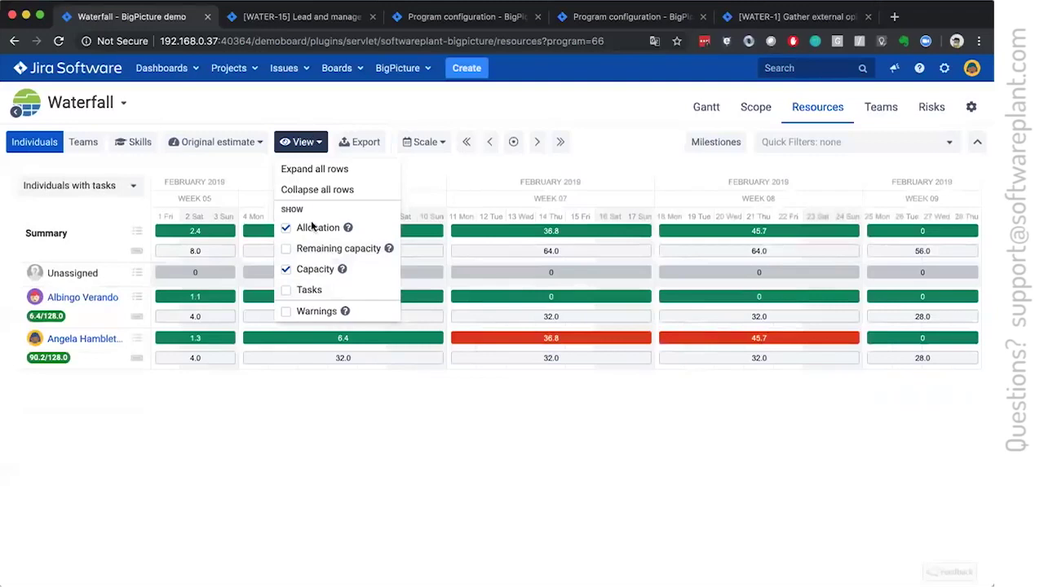
click(316, 250)
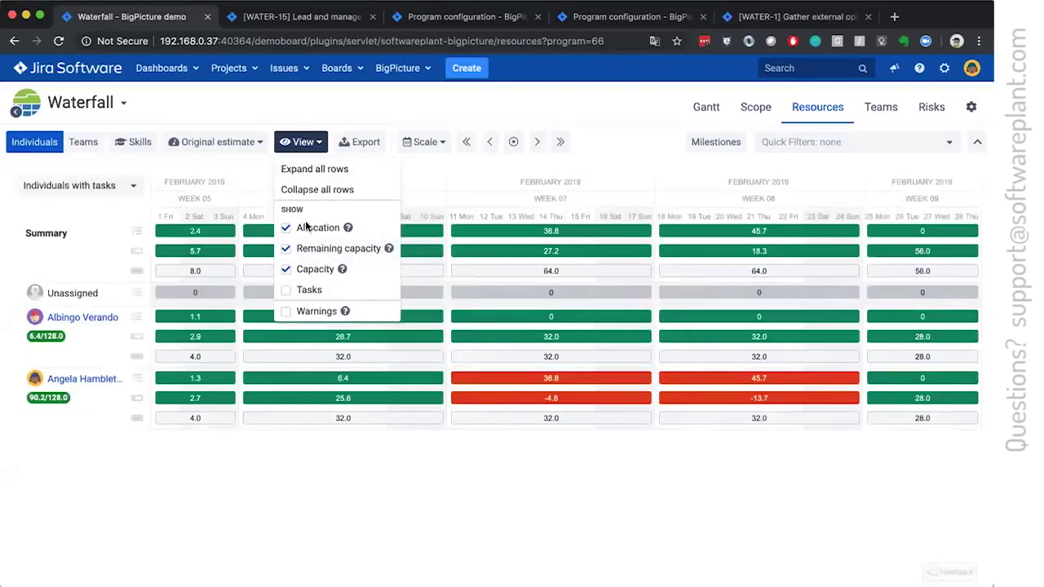
click(308, 229)
click(484, 238)
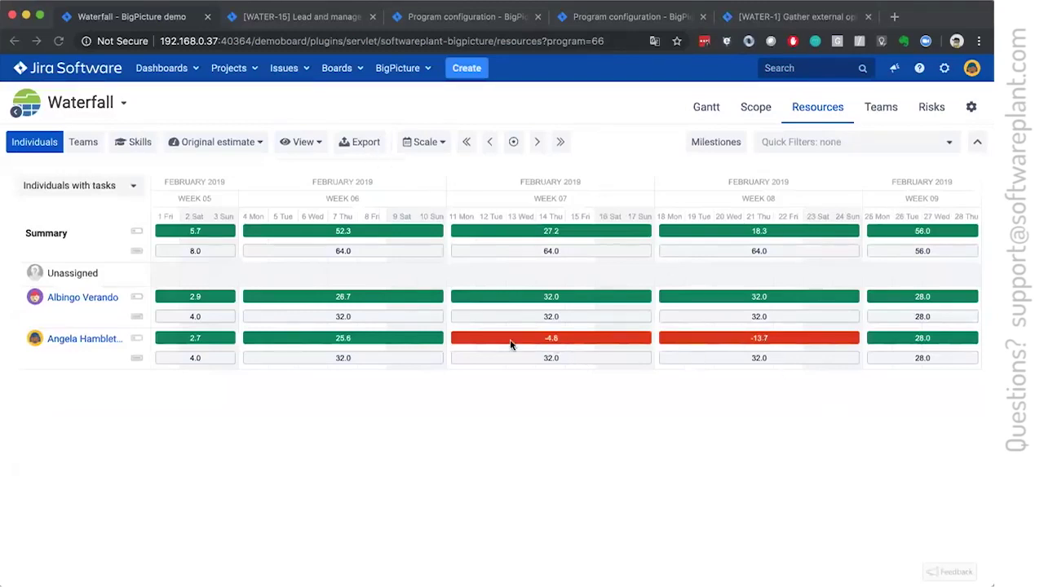
Step: In the Portfolio overview program's resource timeline, show tasks from all programs and look through them
click(303, 142)
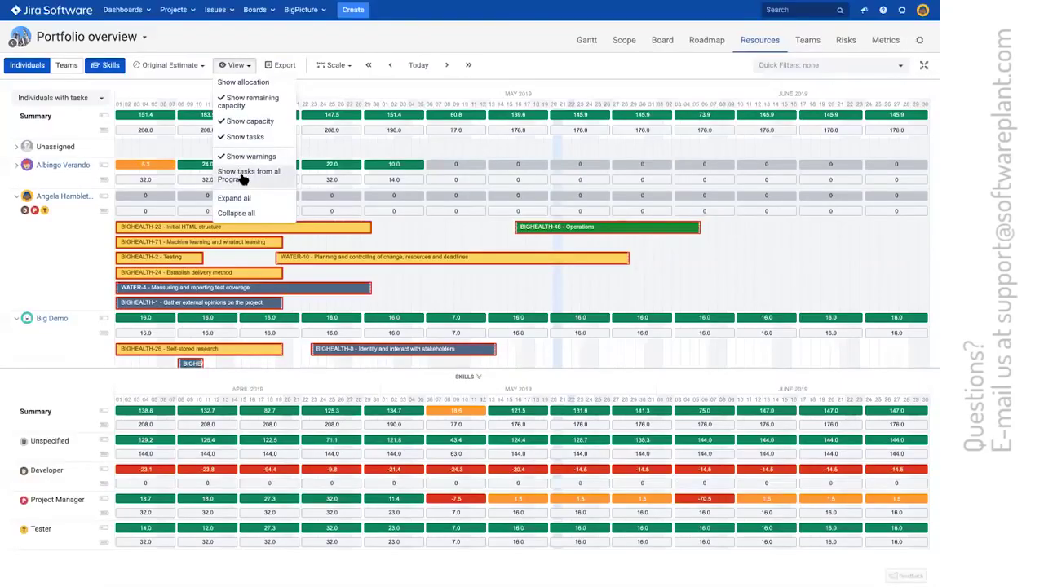
click(242, 179)
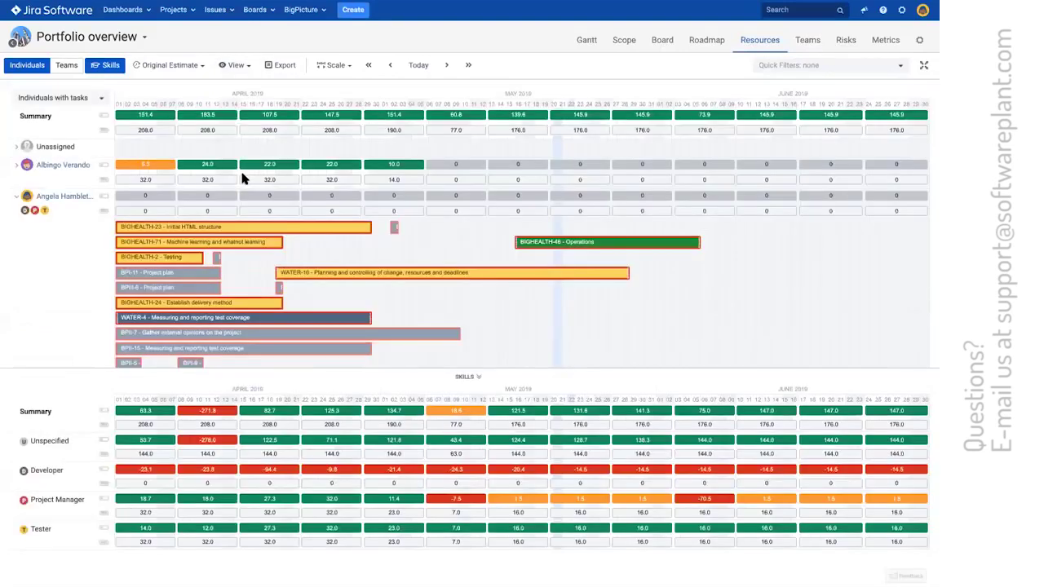
scroll(243, 179, down, 2)
Step: Turn off warnings and hide the skills section in the Portfolio overview's resource timeline
click(234, 65)
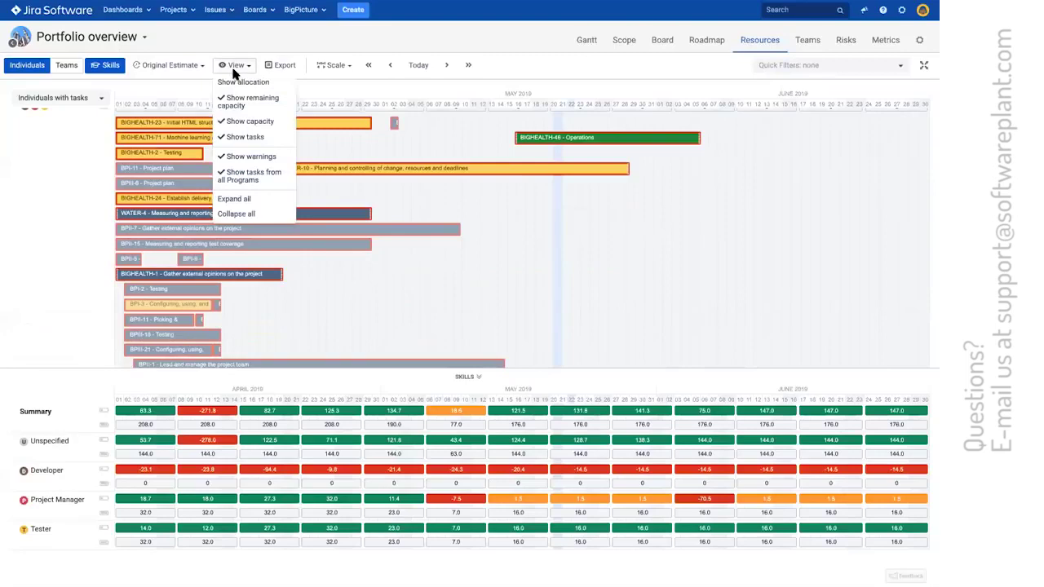
click(240, 156)
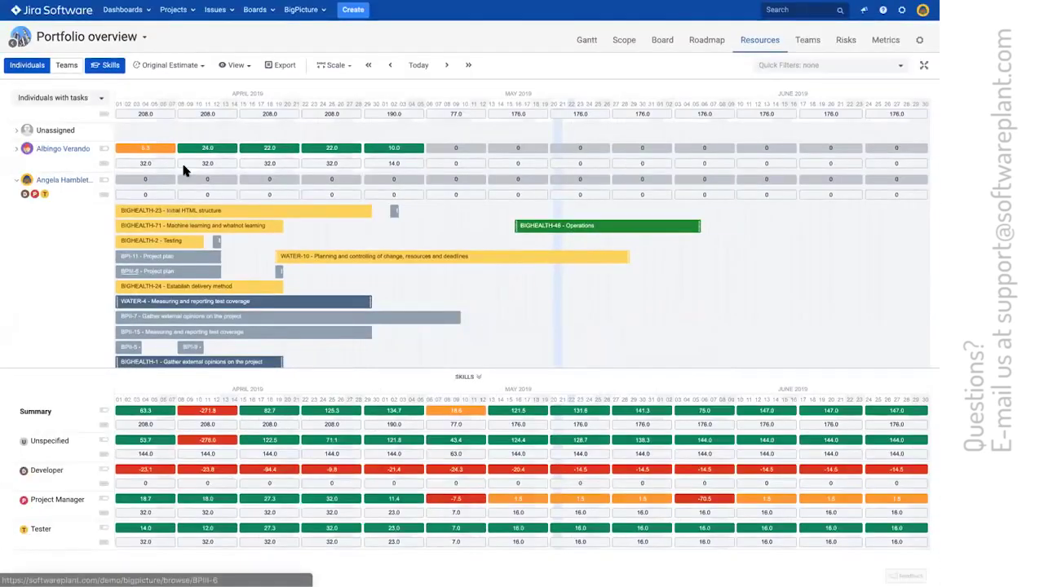
click(105, 72)
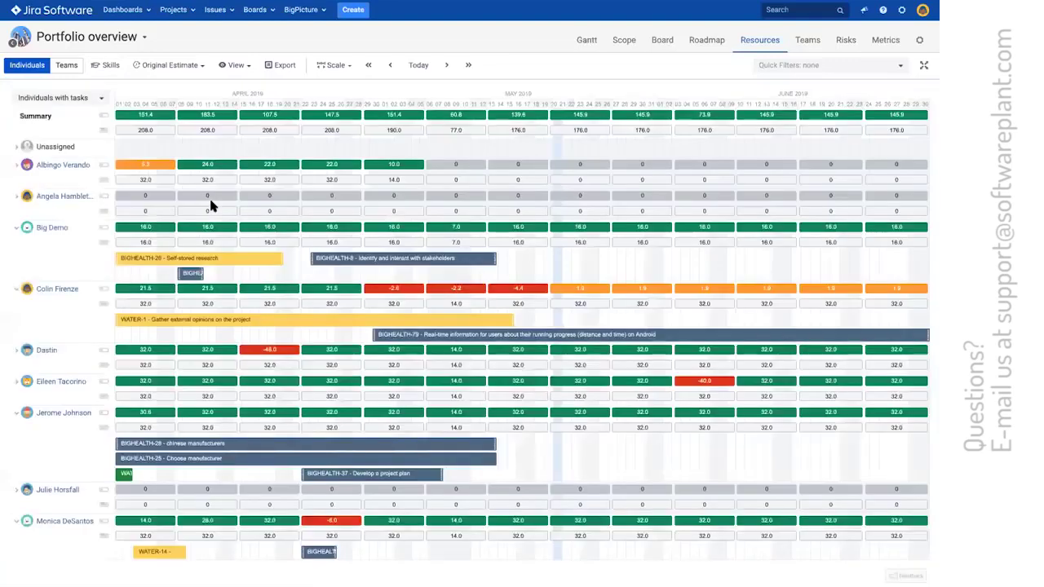
click(232, 65)
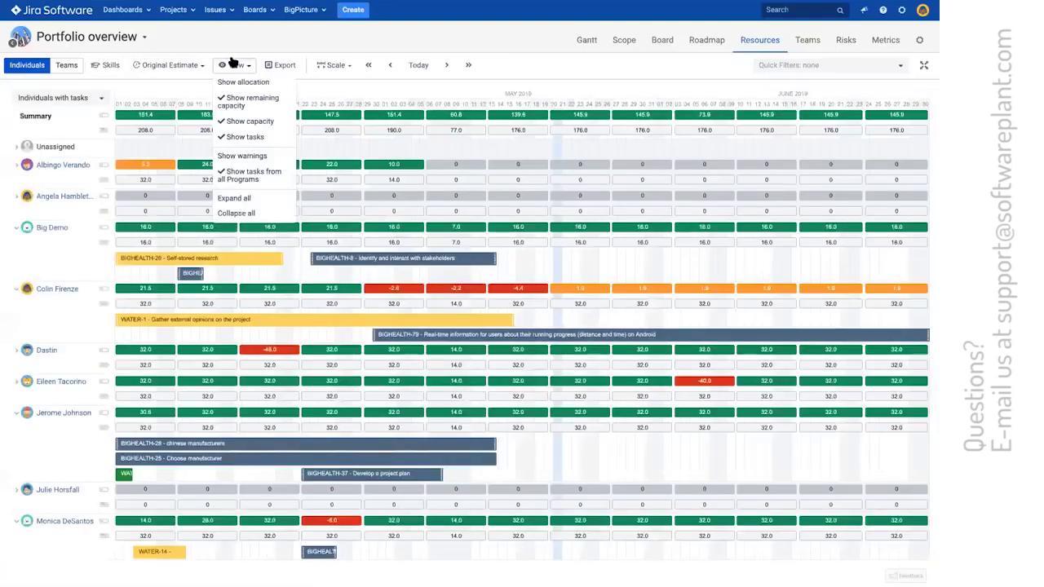
Step: Return to the Waterfall resource timeline and show the individuals' tasks together with their warnings
click(334, 160)
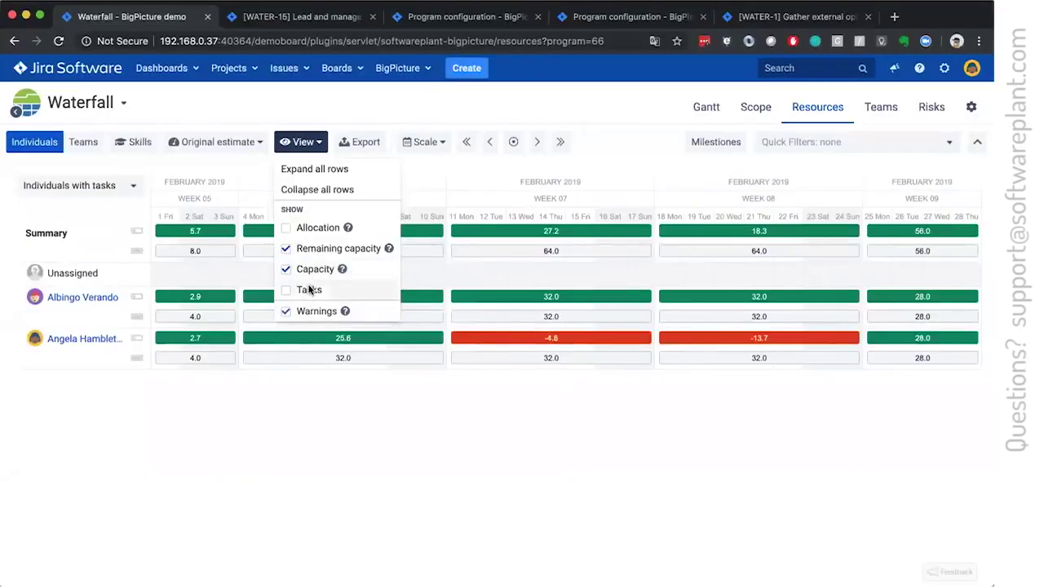
click(313, 289)
click(490, 279)
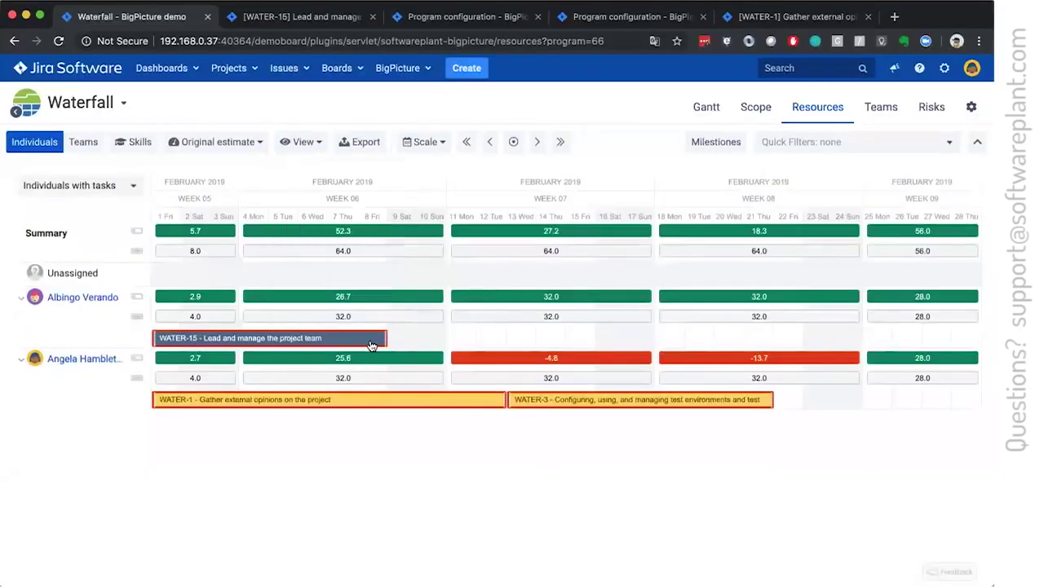
Step: Read the warning about the individual and team assignment in task WATER-15's details
mouse_move(371, 345)
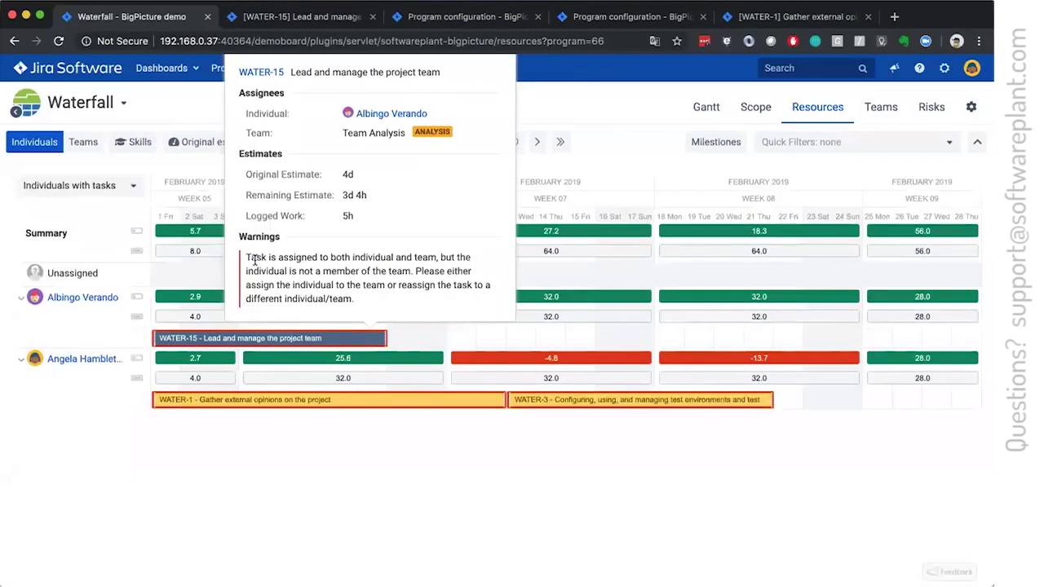
drag(253, 259, 357, 269)
click(354, 267)
drag(245, 257, 351, 297)
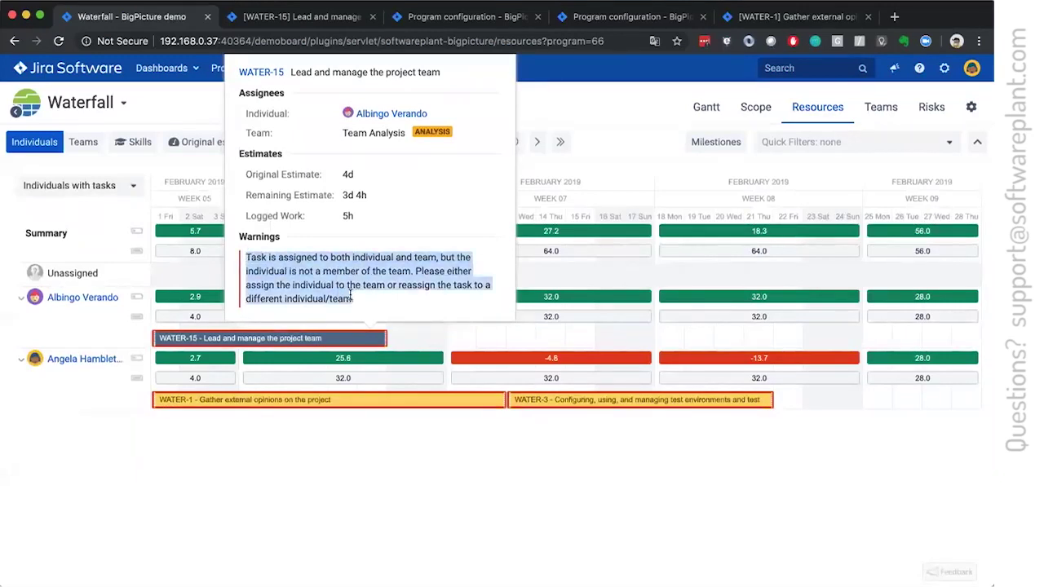
click(350, 297)
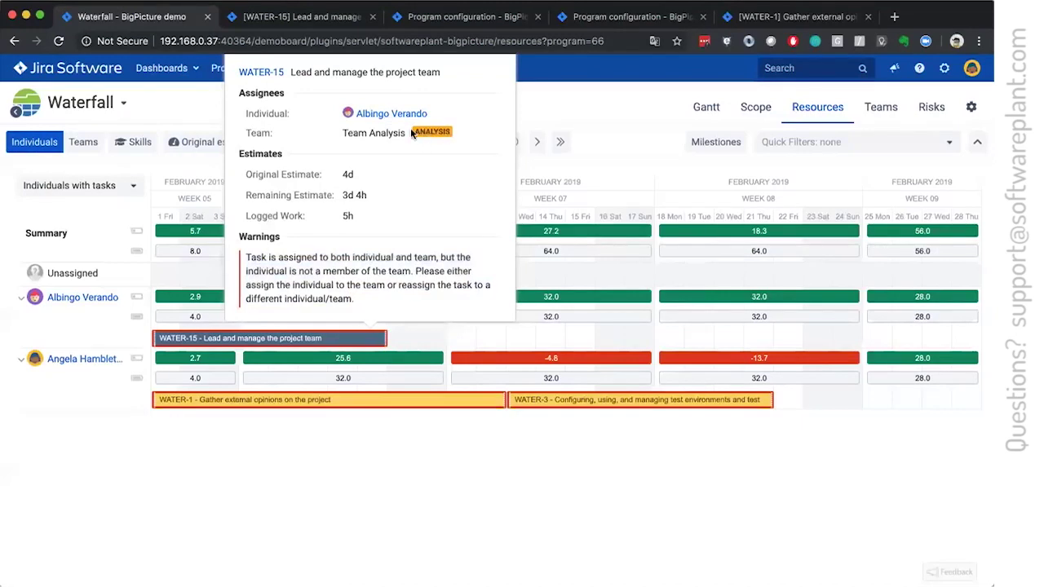
triple_click(249, 260)
click(250, 259)
Step: Turn off task warnings on the Waterfall resource timeline
click(309, 143)
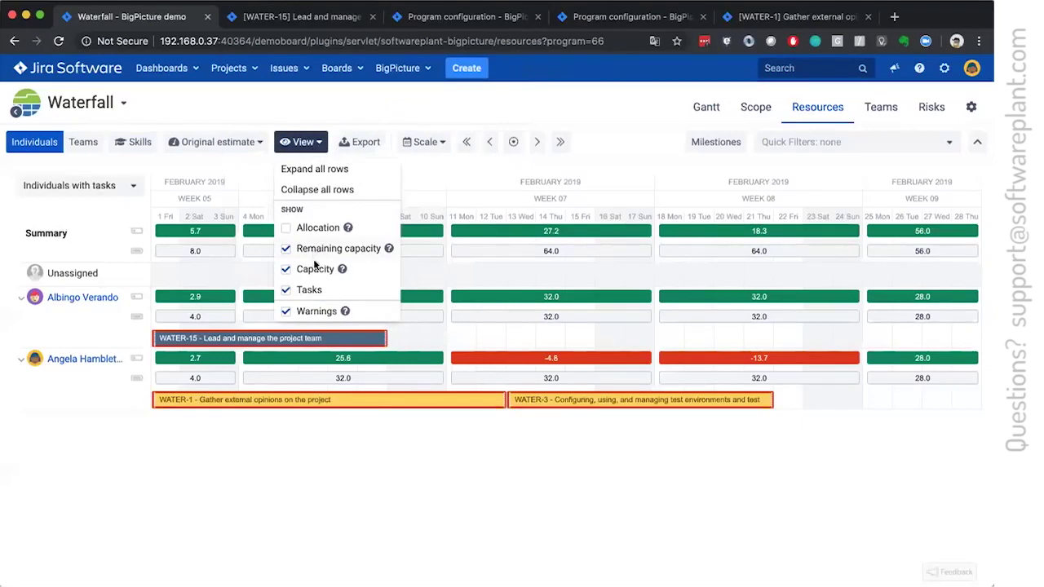
click(321, 312)
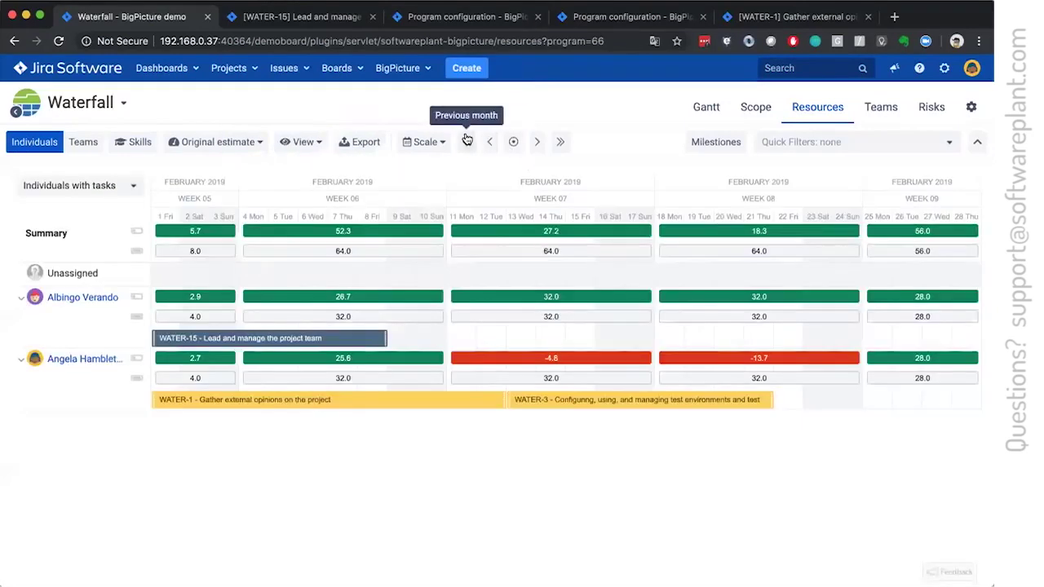
Step: Move the Waterfall resource timeline back to January 2019 and load more tasks beyond the limit of 3
click(466, 140)
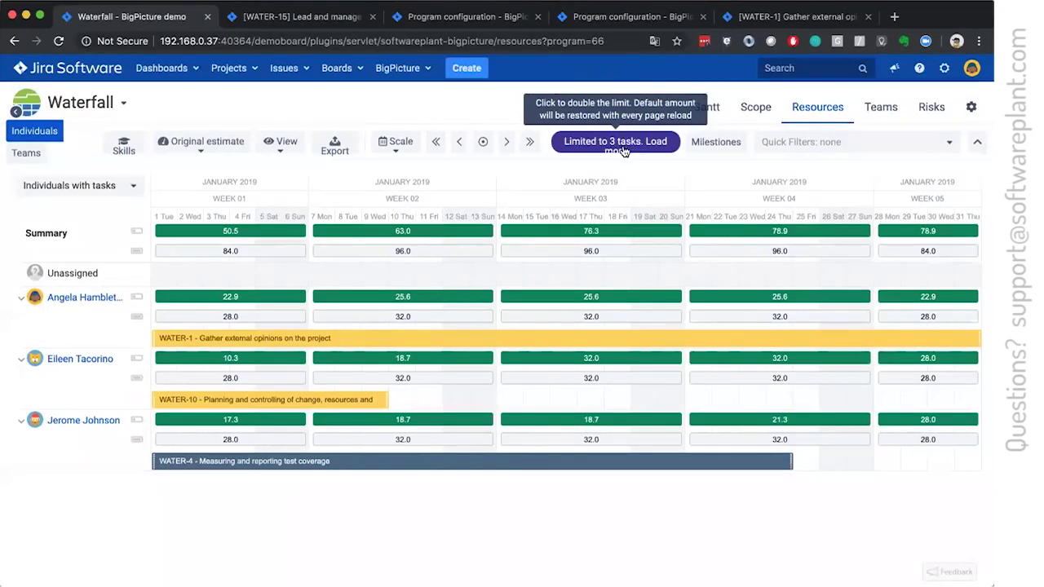
click(632, 149)
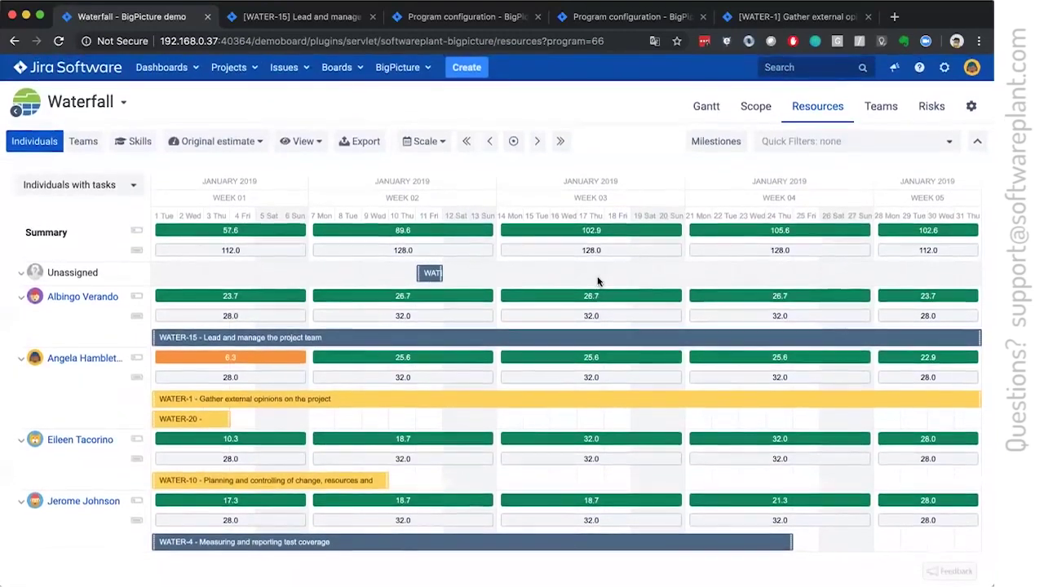
scroll(571, 294, down, 1)
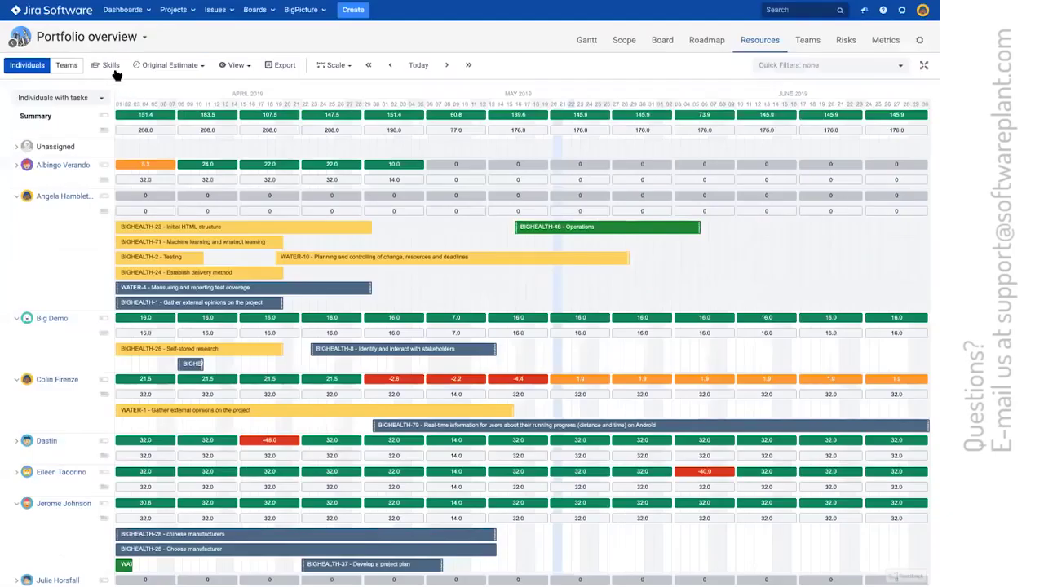
Step: Show the skills section on the Portfolio overview's individual resource timeline and enlarge it to reveal all skill rows
click(109, 67)
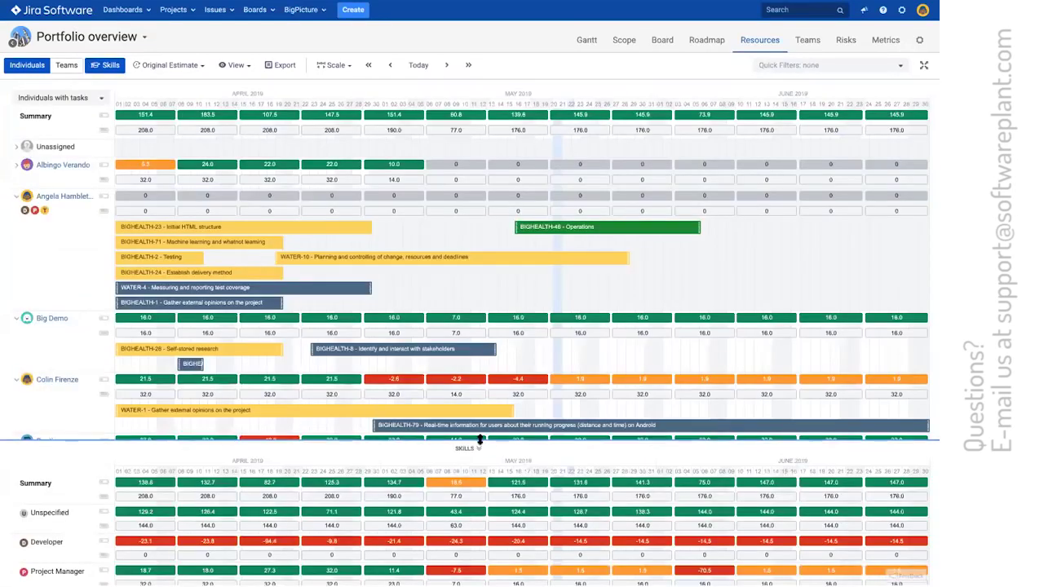
drag(454, 124, 497, 270)
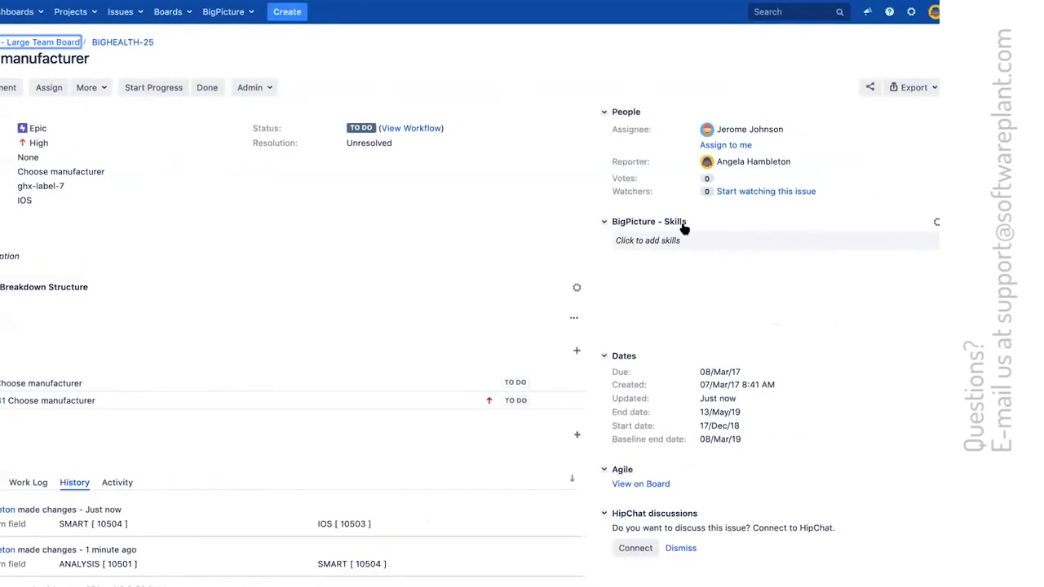
Step: Add the Project Manager skill to the issue BIGHEALTH-25, Choose manufacturer
click(654, 239)
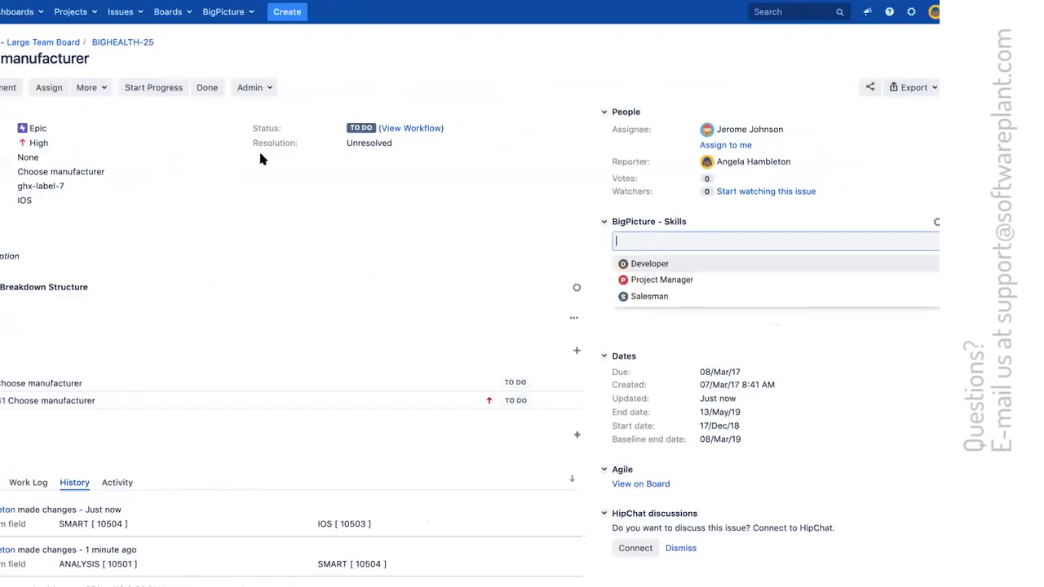
click(829, 280)
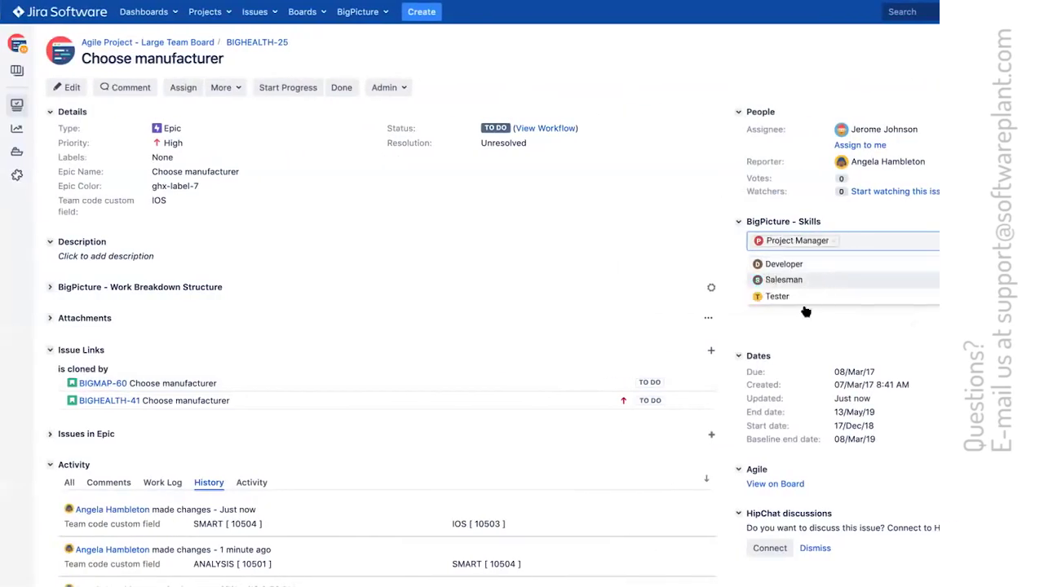
click(802, 325)
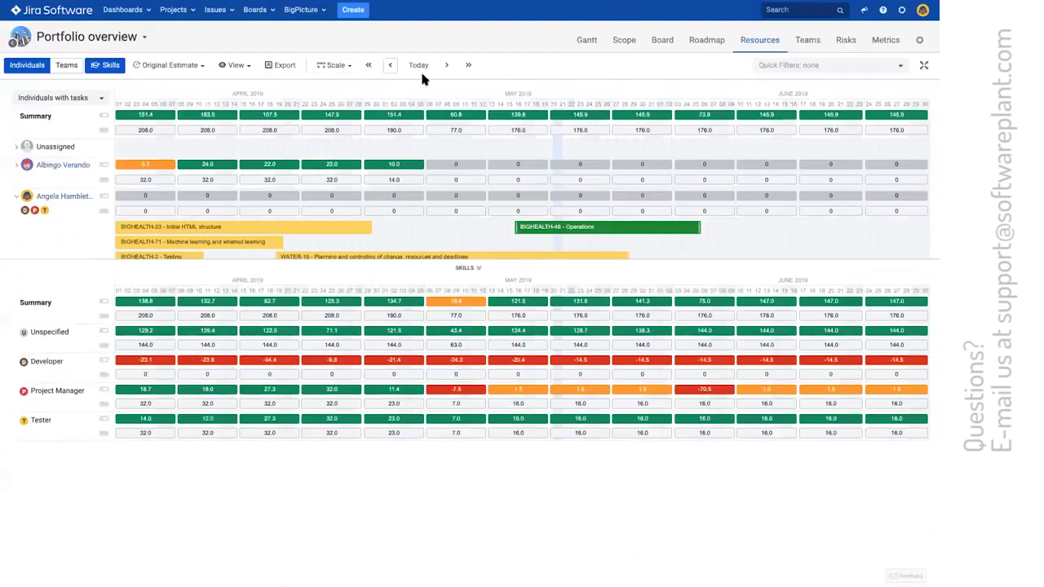
Step: Examine the individuals' tasks above the skill workloads in the Portfolio overview and make the skills section smaller
drag(681, 236, 663, 234)
scroll(240, 237, down, 3)
scroll(240, 238, up, 3)
scroll(441, 181, down, 2)
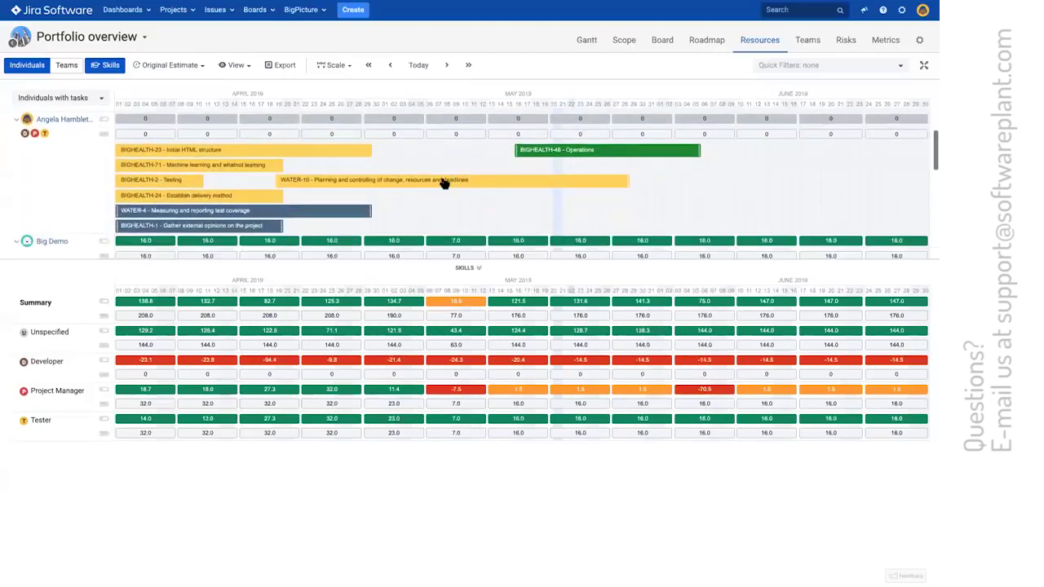
scroll(441, 181, up, 3)
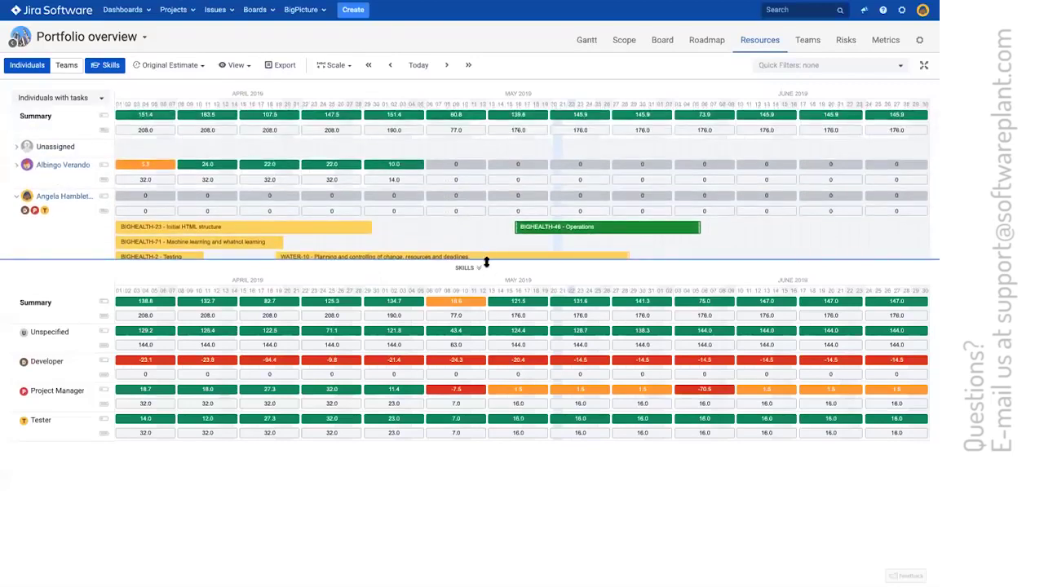
drag(486, 262, 461, 369)
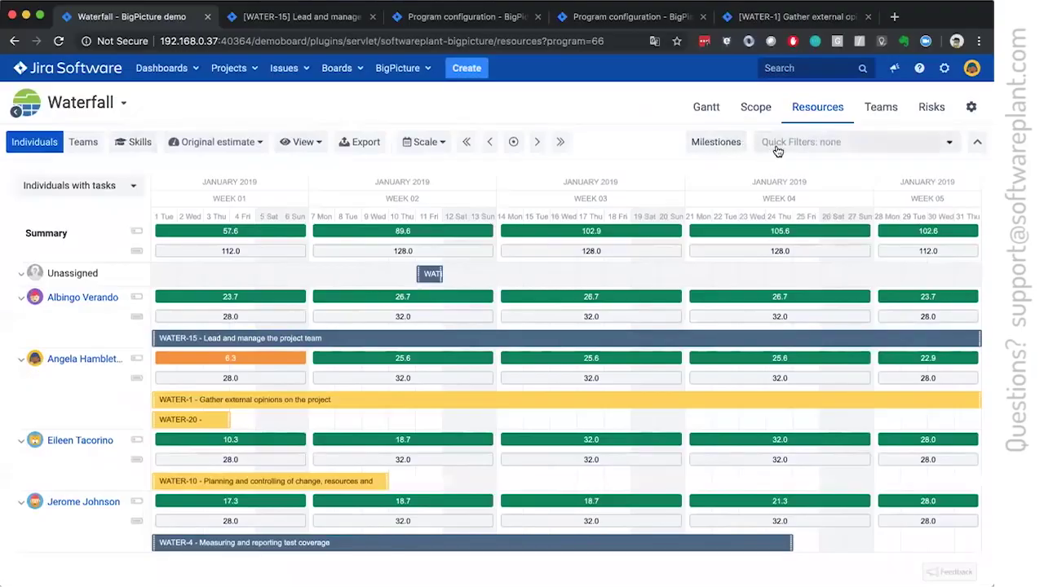
Step: Filter the Waterfall resource timeline with the Milestones quick filter for items marked as milestones in Jira
click(771, 145)
click(616, 150)
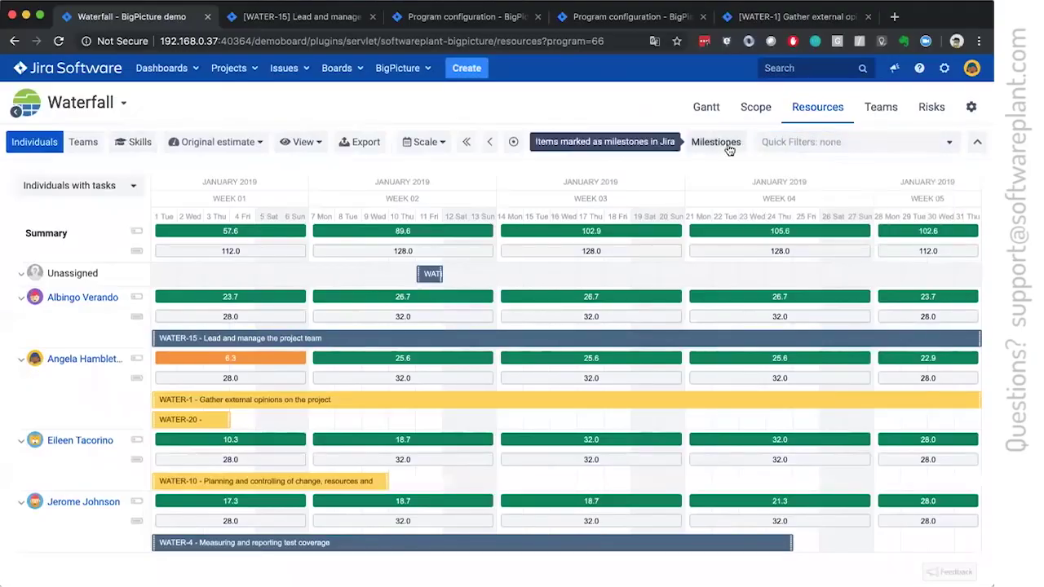
click(728, 145)
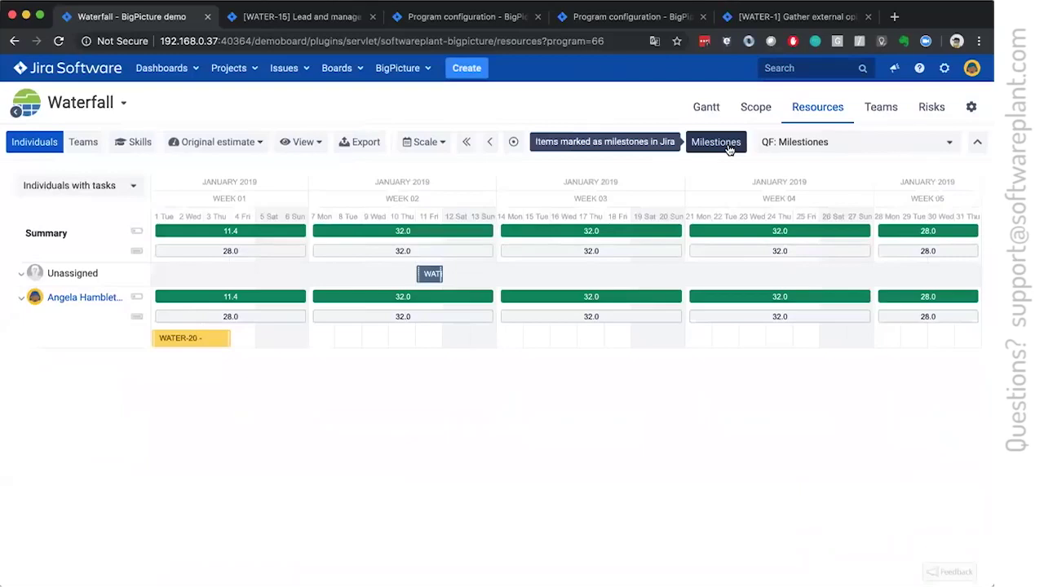
click(729, 145)
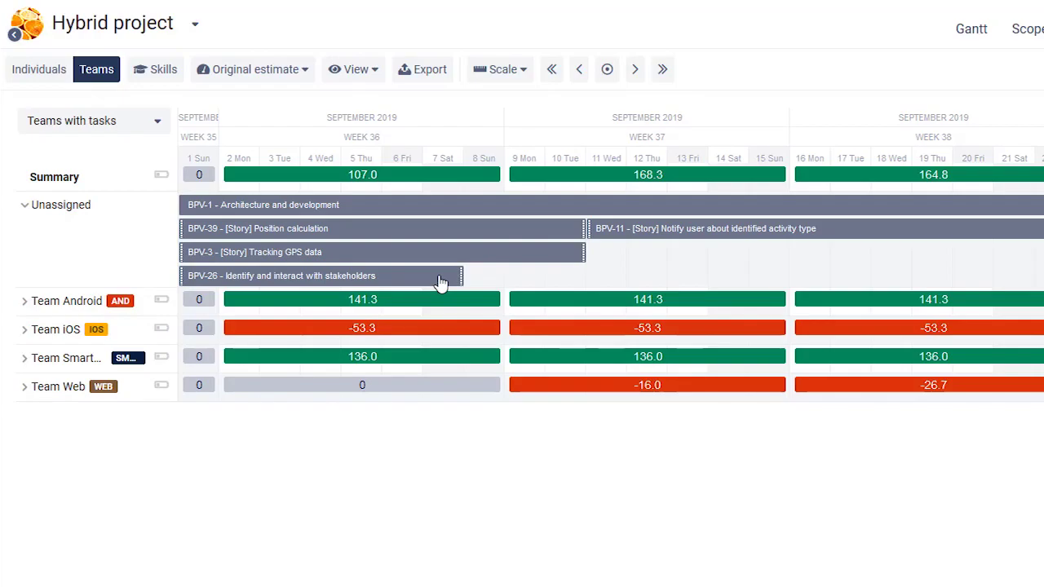
Step: Show the assignees and estimates of the unassigned task BPV-26 on the Hybrid project's team timeline
mouse_move(443, 284)
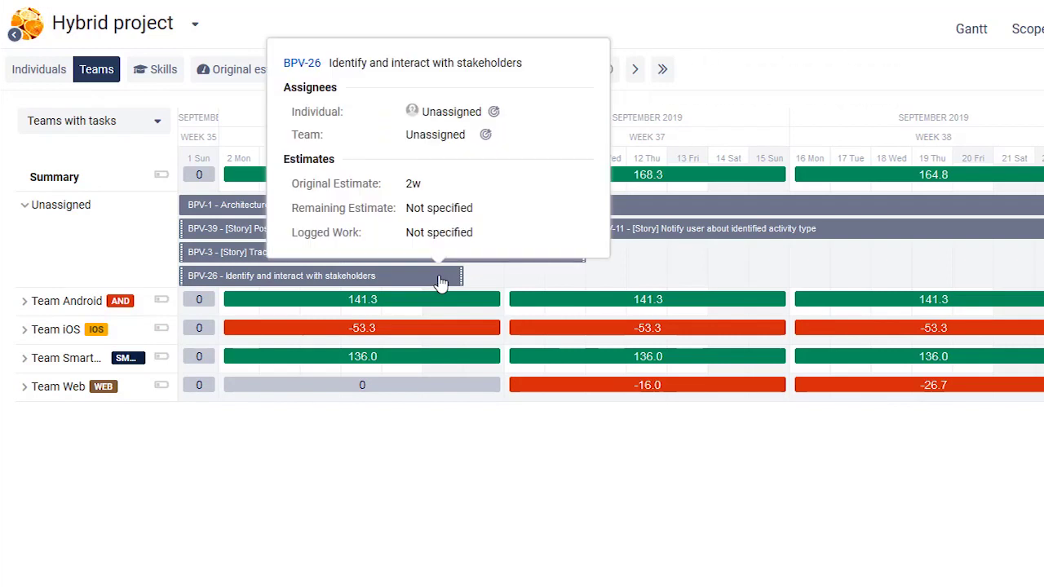